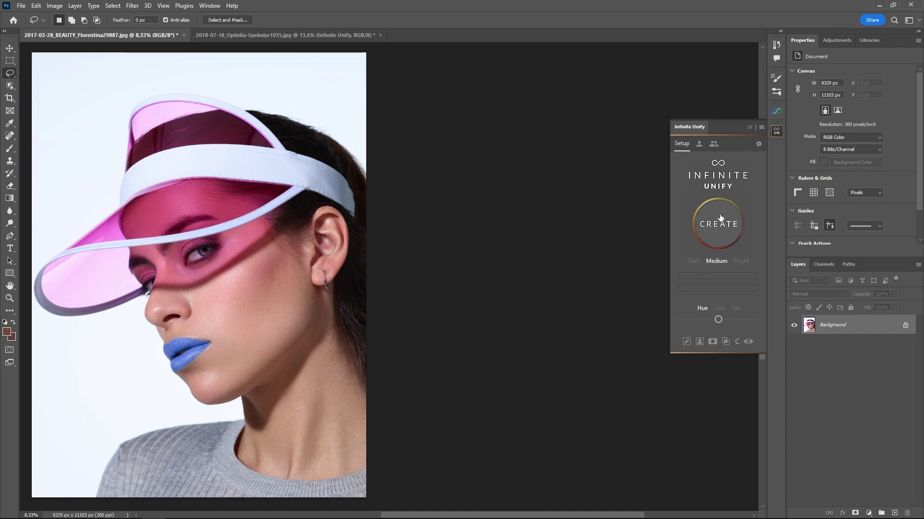
Step: Create an Infinite Unify gradient map layer for the portrait's skin and open its gradient editor beside the face
click(720, 218)
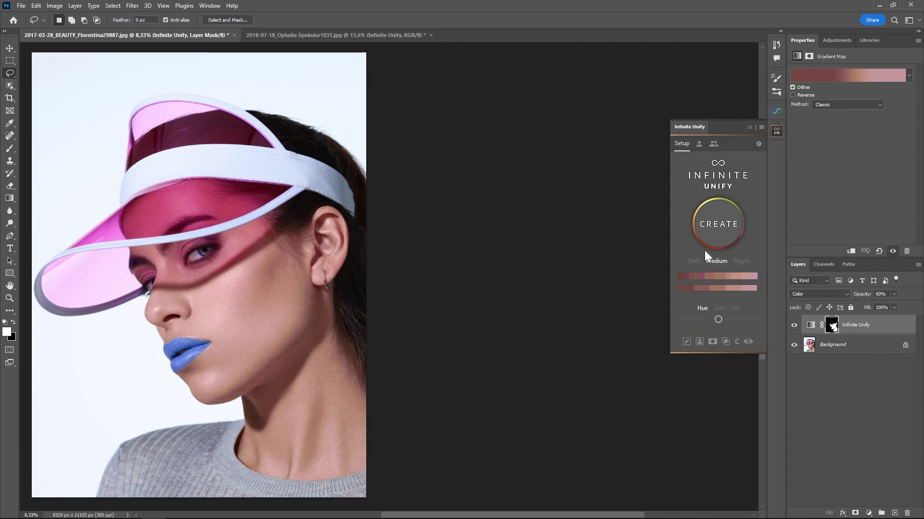
click(719, 278)
drag(456, 85, 507, 125)
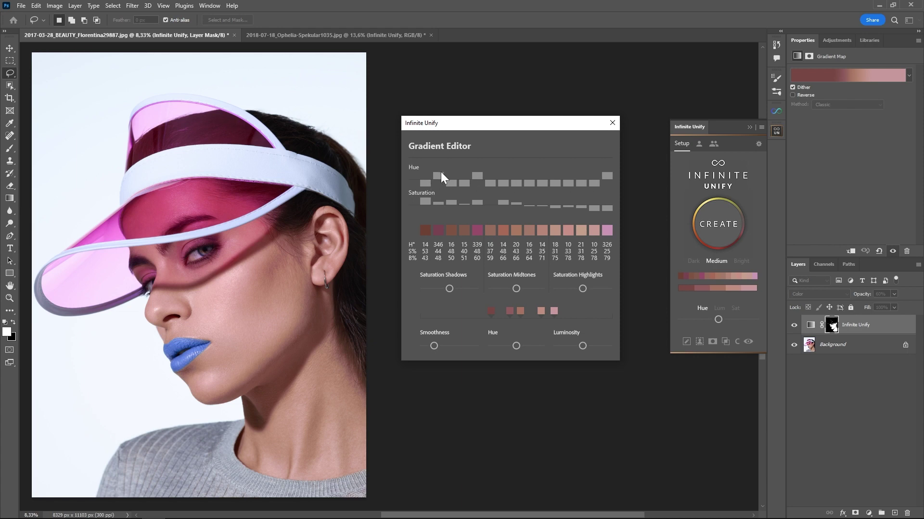
Step: Correct the magenta outlier swatches in the gradient, even out the reddish highlight swatches, and close the editor
click(440, 234)
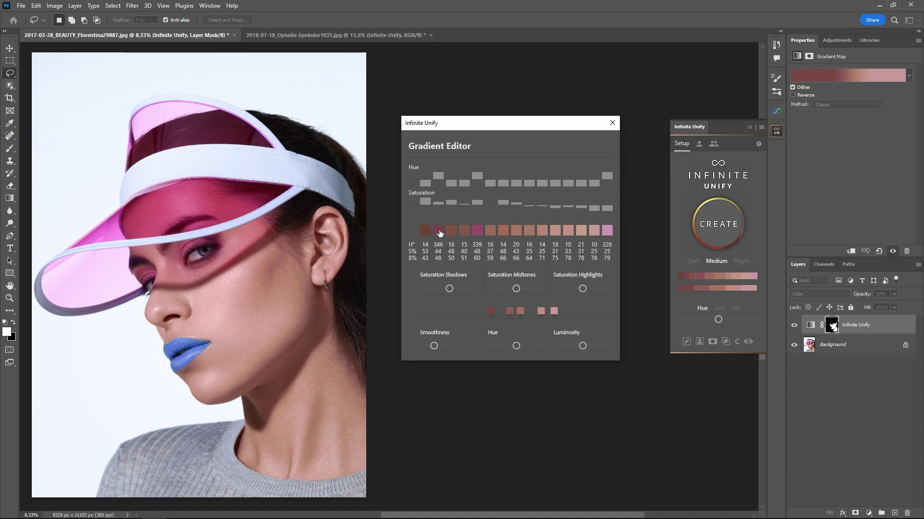
click(476, 231)
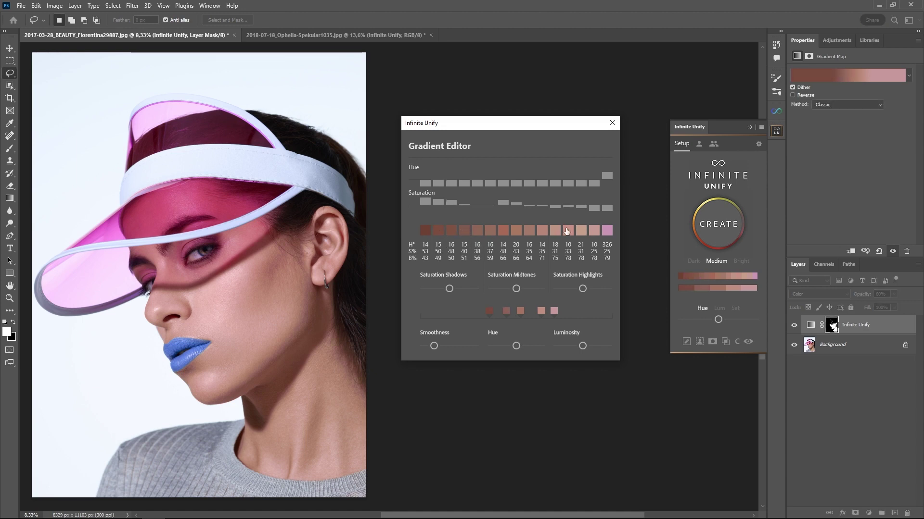
click(606, 233)
click(593, 235)
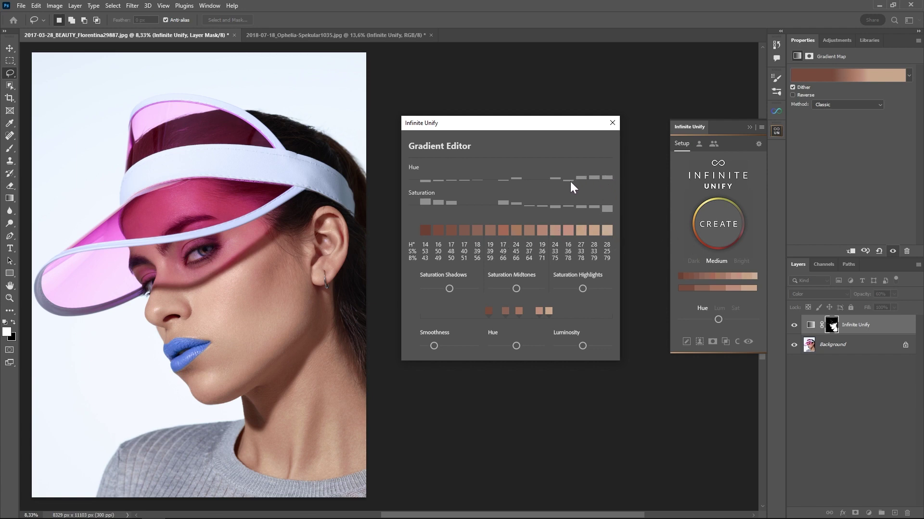
click(569, 232)
click(593, 233)
click(612, 123)
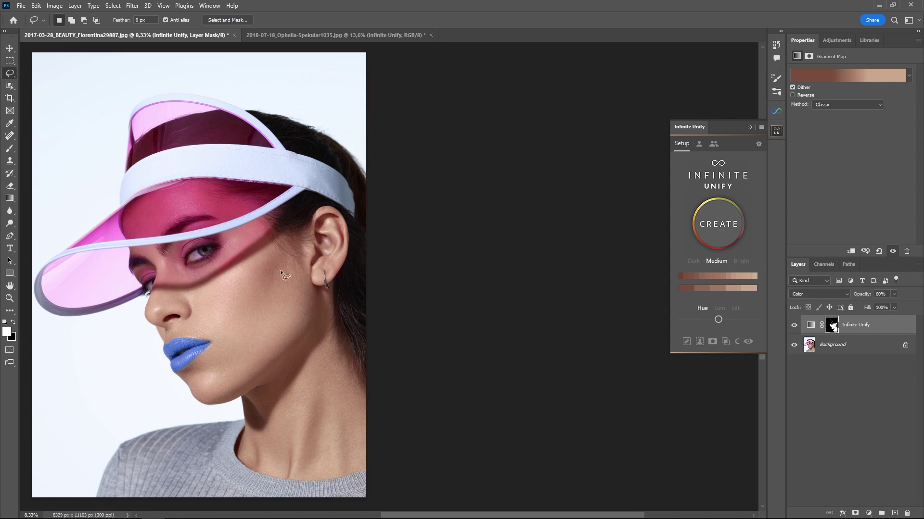
Step: Compare the portrait with and without the Infinite Unify layer
click(794, 326)
click(795, 325)
click(795, 326)
click(794, 326)
Step: Reopen the skin gradient's editor, lower the highlight saturation strongly and raise the shadow saturation slightly
click(697, 277)
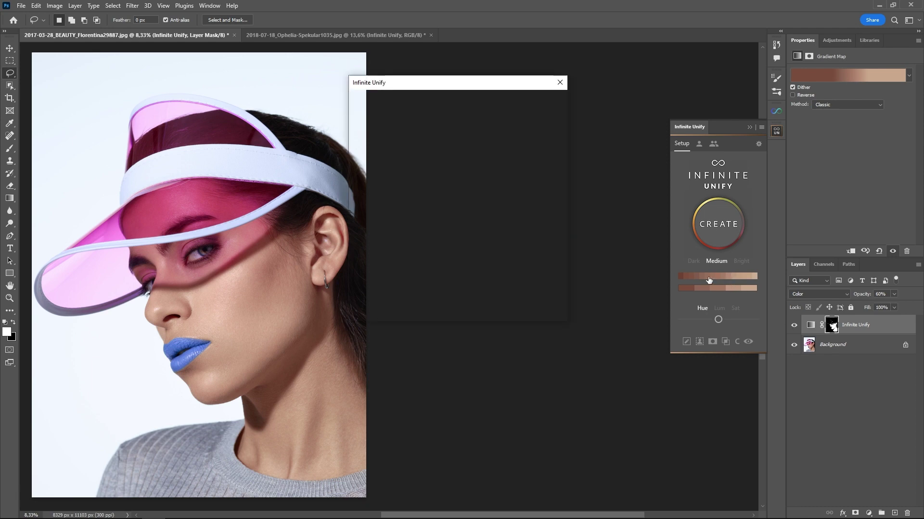
drag(467, 87, 508, 110)
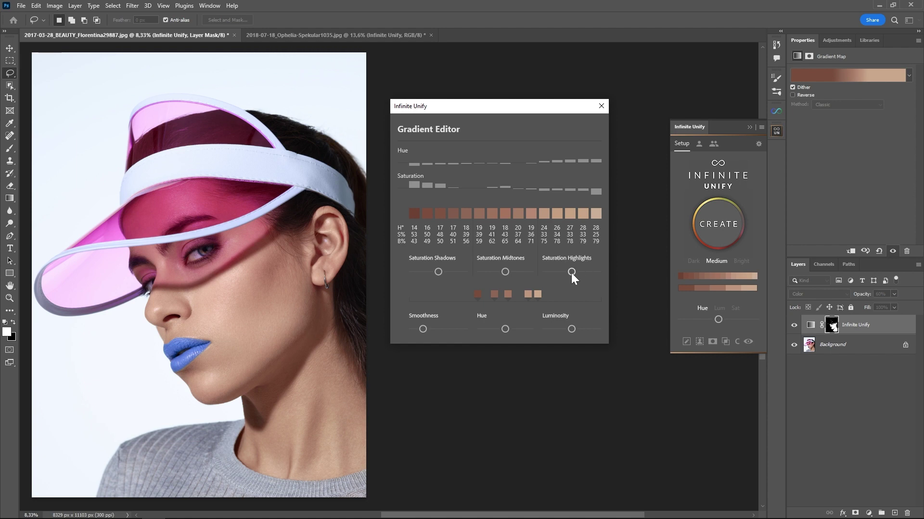
drag(563, 273, 554, 272)
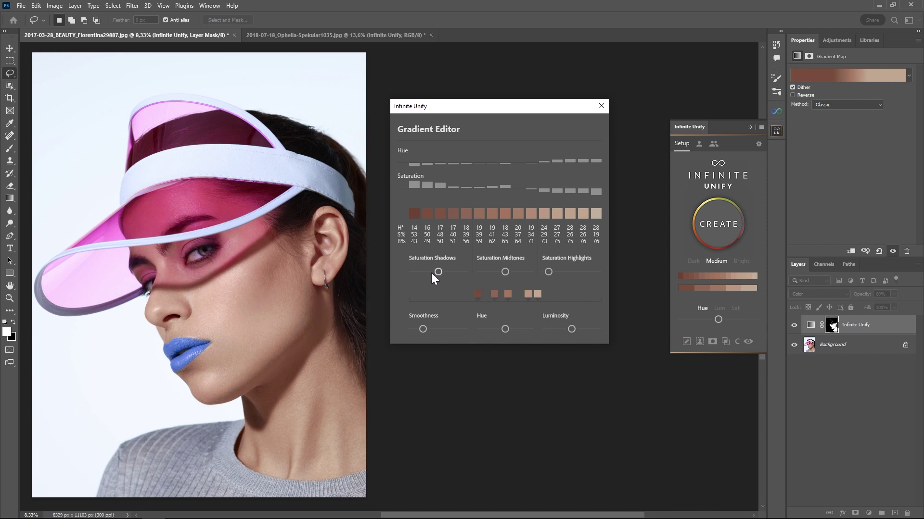
drag(439, 272, 443, 271)
mouse_move(450, 272)
mouse_down()
mouse_move(434, 271)
mouse_move(444, 272)
mouse_up()
Step: Lower the gradient's midtone saturation slightly, shift its hue slightly toward red, and close the editor
drag(503, 273, 496, 271)
drag(498, 270, 501, 270)
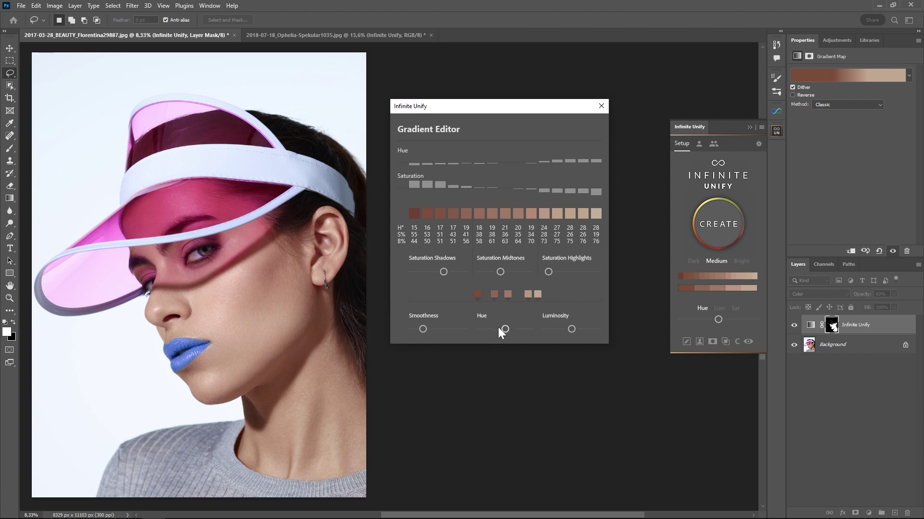
mouse_move(504, 329)
mouse_down()
mouse_move(487, 327)
mouse_move(513, 329)
mouse_move(501, 327)
mouse_up()
click(602, 106)
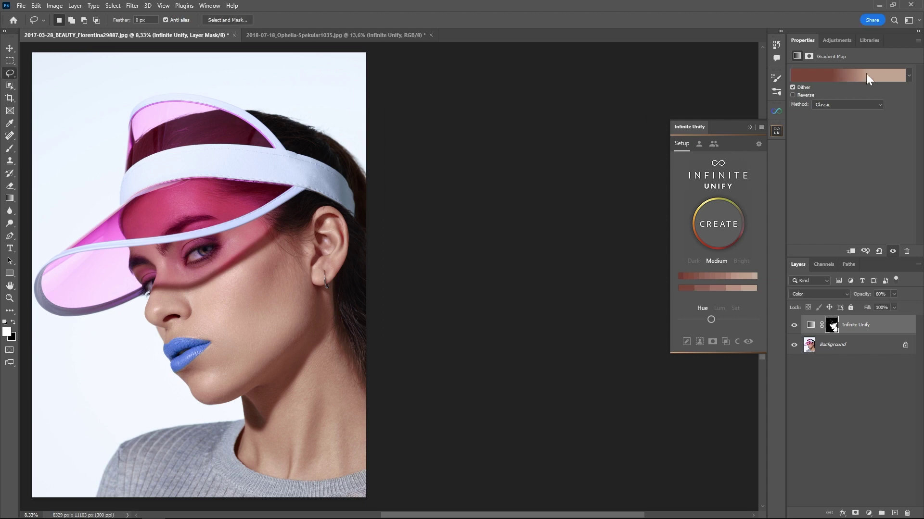
Step: Inspect the gradient map's color stops without changing them and reopen the Infinite Unify gradient editor
click(866, 75)
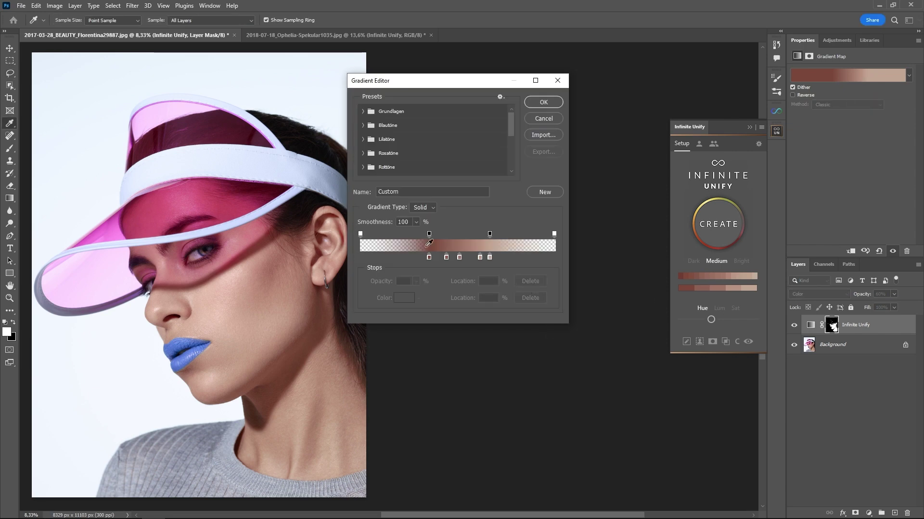
click(545, 118)
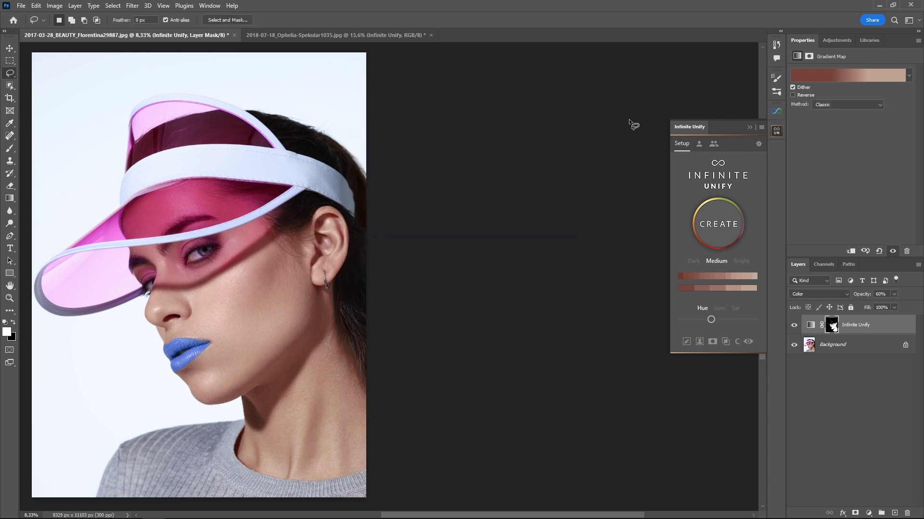
click(711, 282)
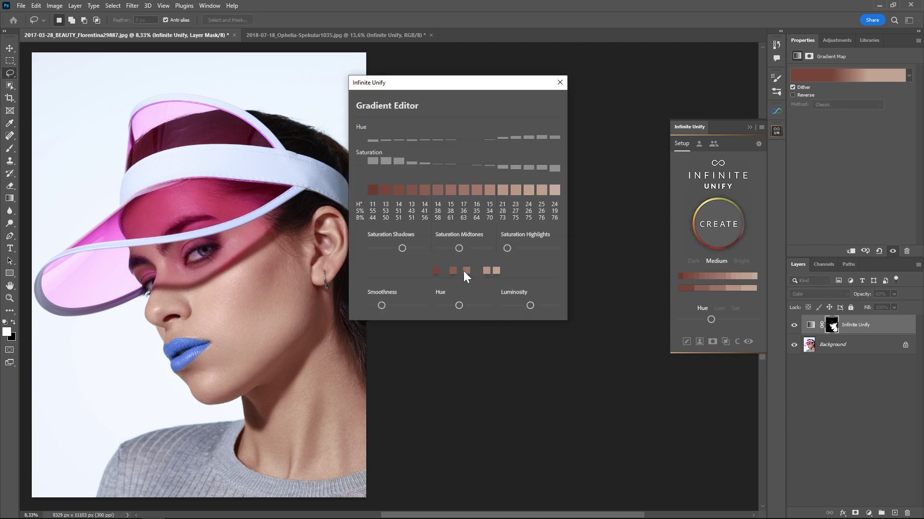
Step: Try the skin gradient's luminosity at its darkest setting and at nearly its brightest
drag(531, 305, 507, 302)
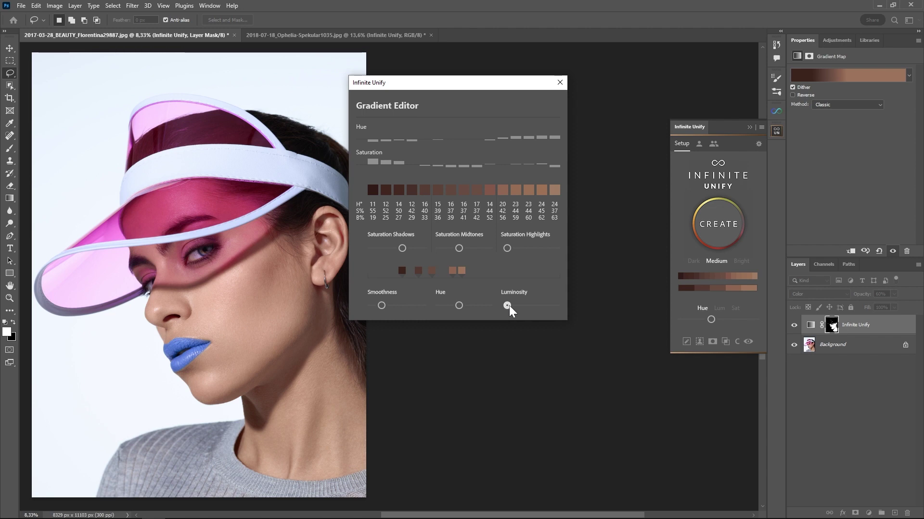
drag(509, 305, 505, 305)
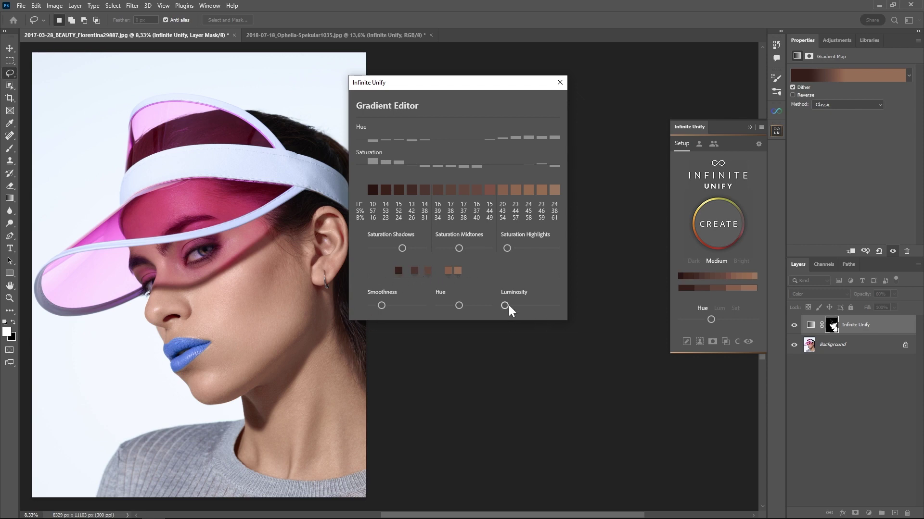
drag(510, 304, 547, 304)
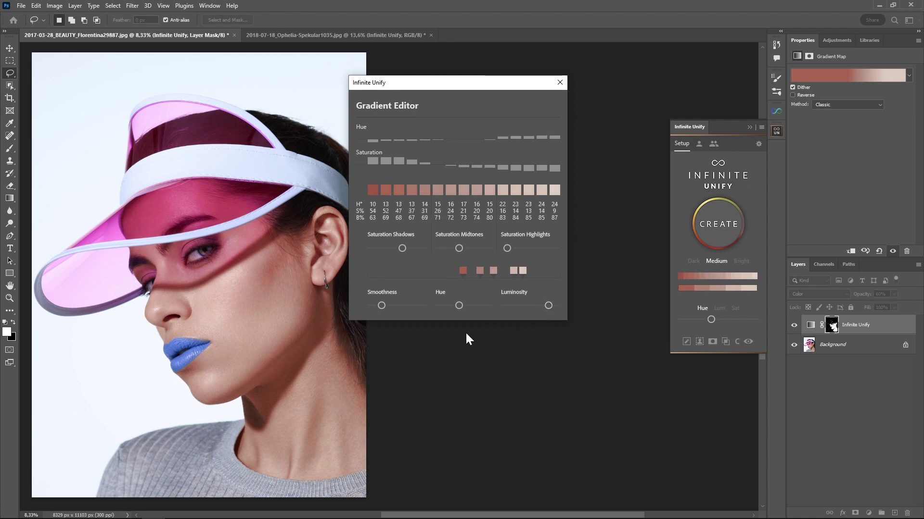
Step: Lower the skin gradient's shadow saturation and raise its highlight saturation to a moderate level
drag(402, 249, 386, 248)
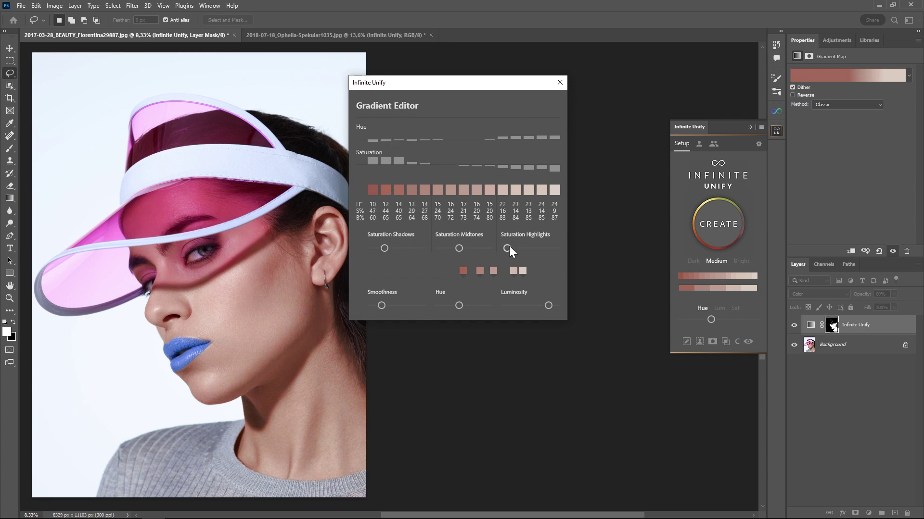
drag(509, 247, 524, 248)
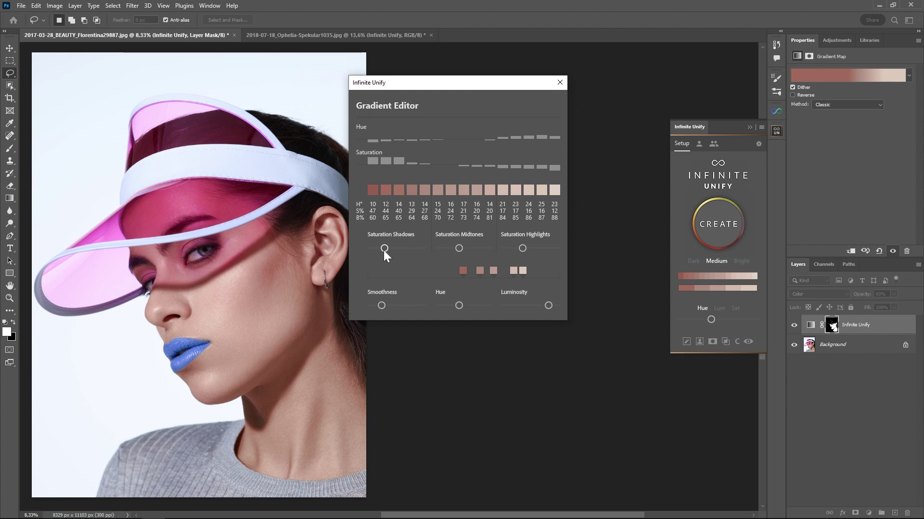
drag(383, 248, 384, 248)
Step: Set the skin gradient's luminosity slightly below neutral and close the editor
drag(548, 306, 551, 307)
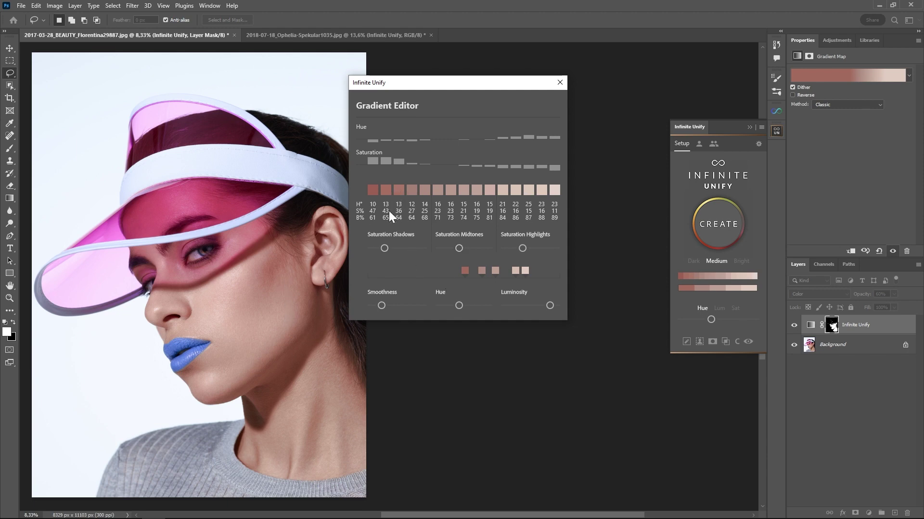
mouse_move(392, 195)
mouse_down()
mouse_move(377, 196)
mouse_move(385, 195)
mouse_up()
drag(549, 306, 526, 305)
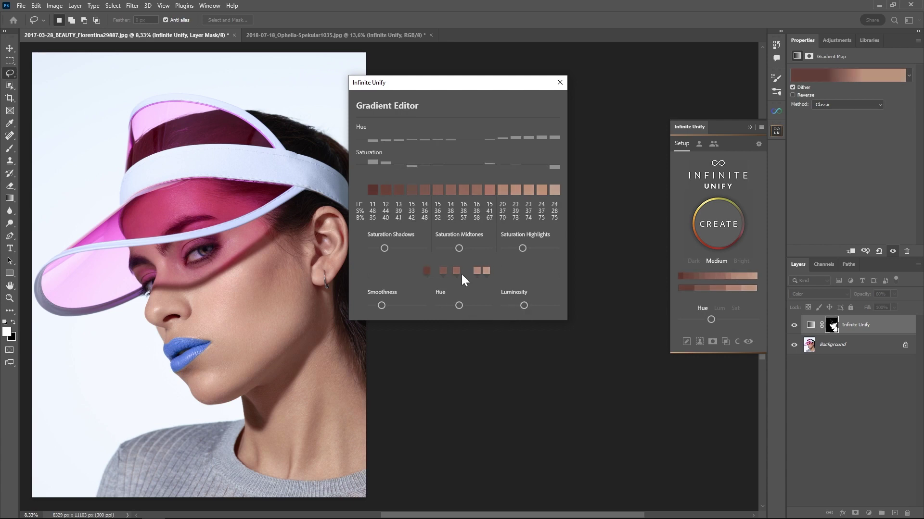
click(558, 82)
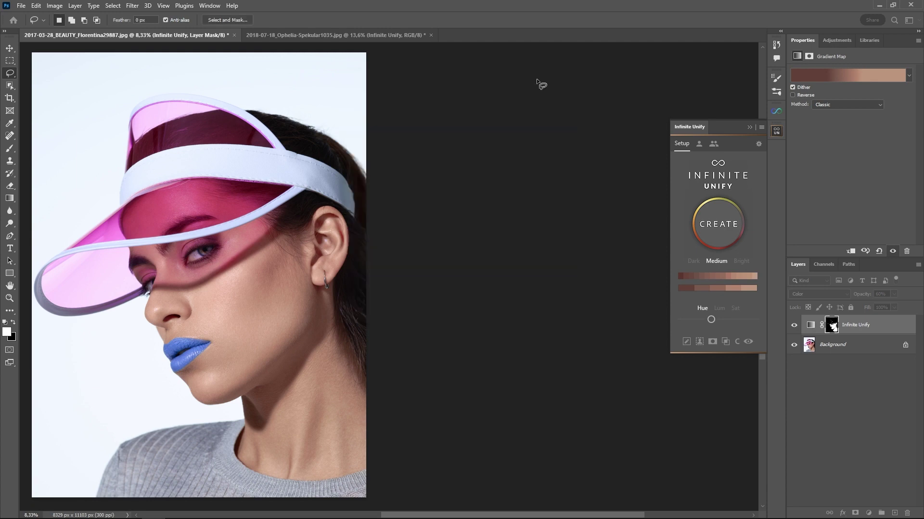
Step: Switch to the blue-and-orange-lit full-body photo and inspect its gradient map's color stops without changing them
click(401, 36)
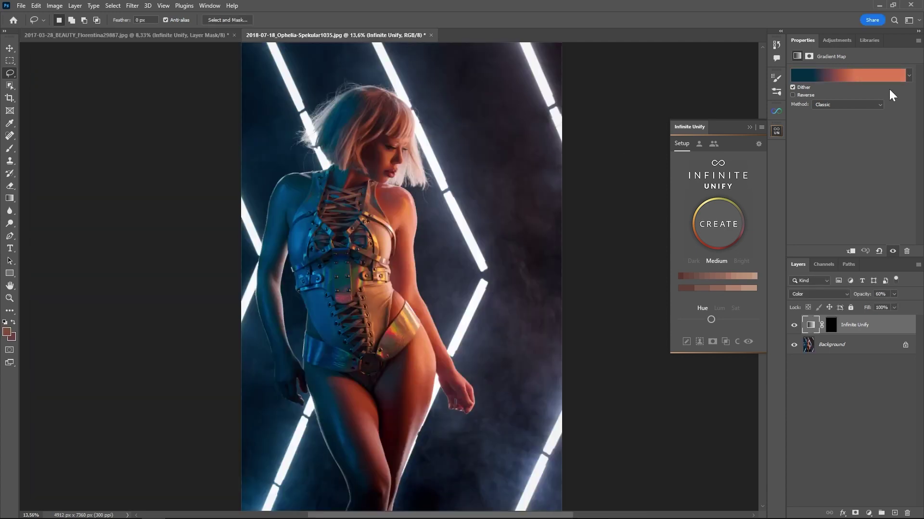
click(873, 72)
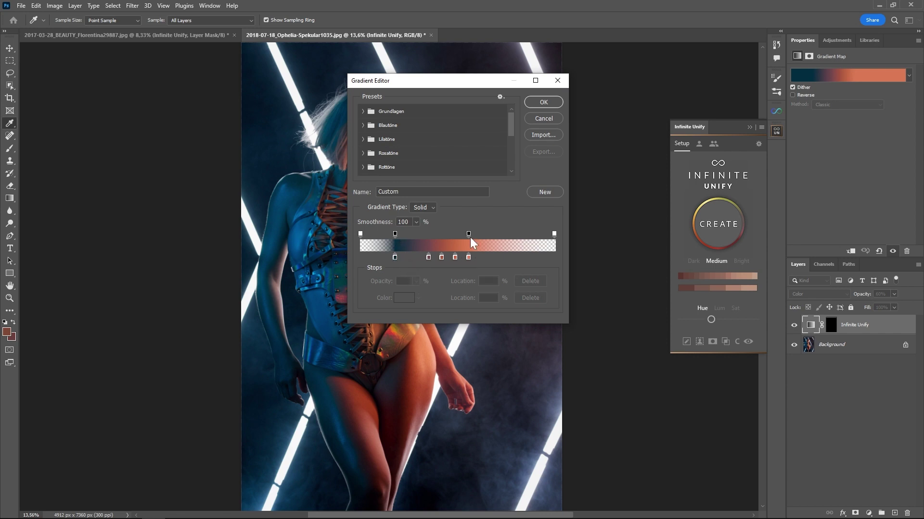
click(553, 118)
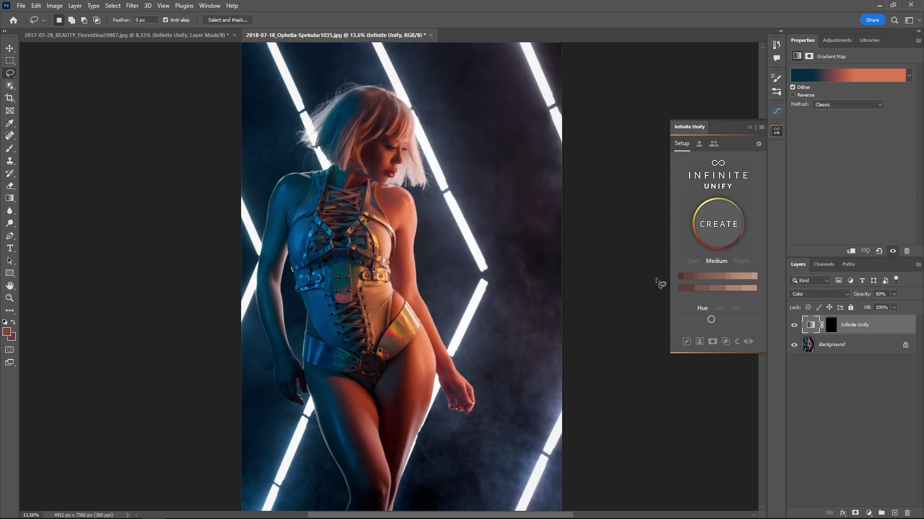
Step: Try the blue-to-orange gradient's smoothness at minimum, maximum and mid-range in Infinite Unify, and close the editor
click(719, 280)
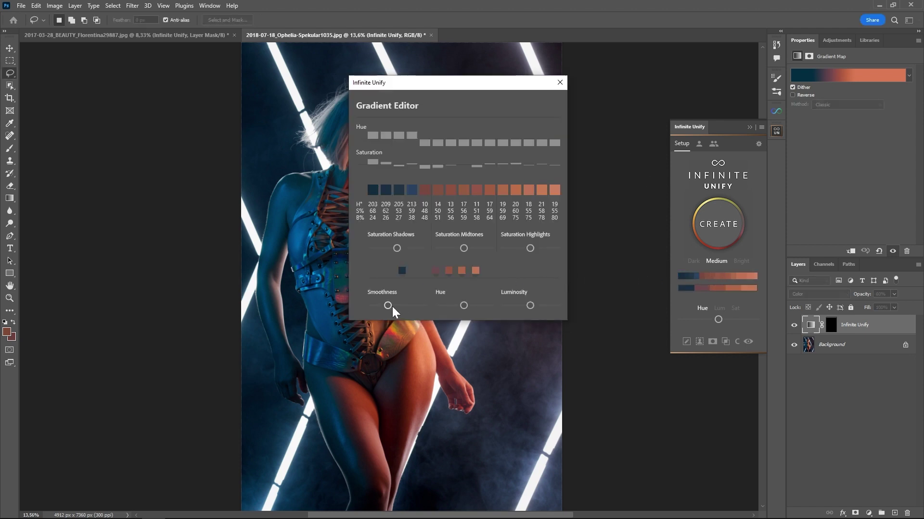
drag(387, 304, 345, 301)
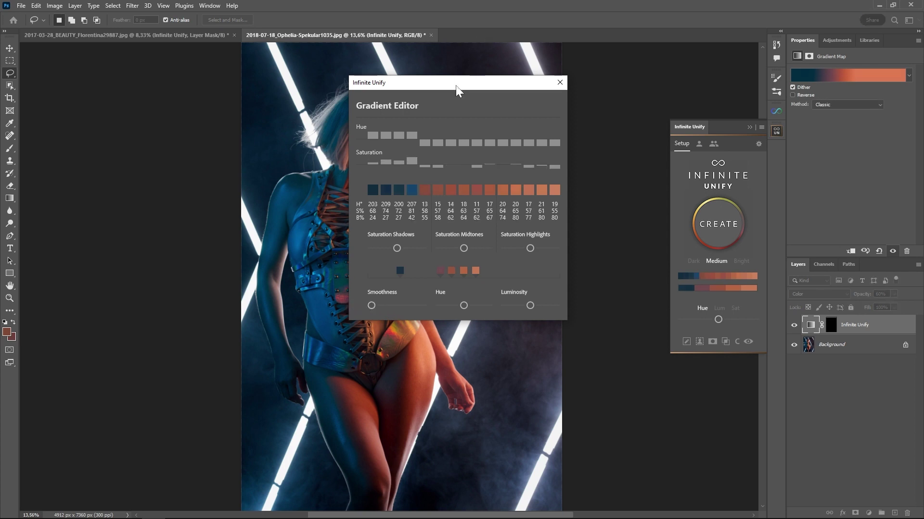
drag(455, 85, 493, 79)
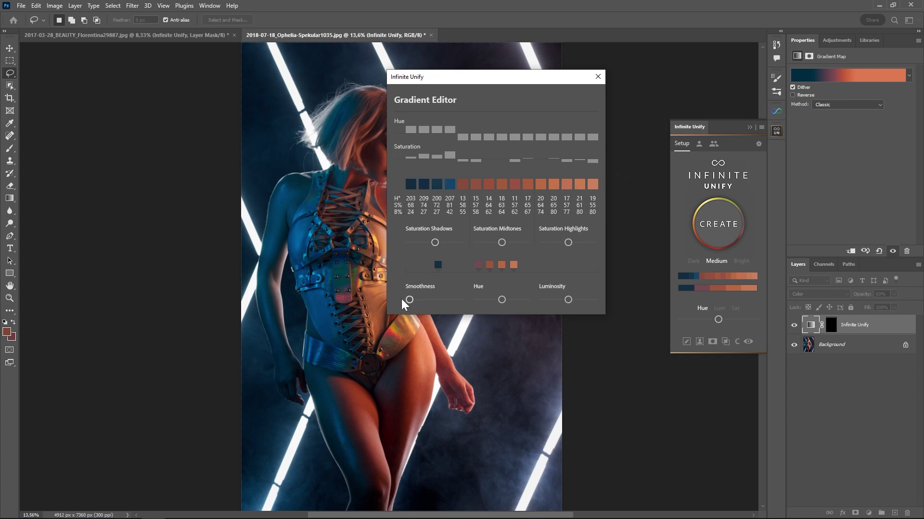
drag(410, 298, 470, 299)
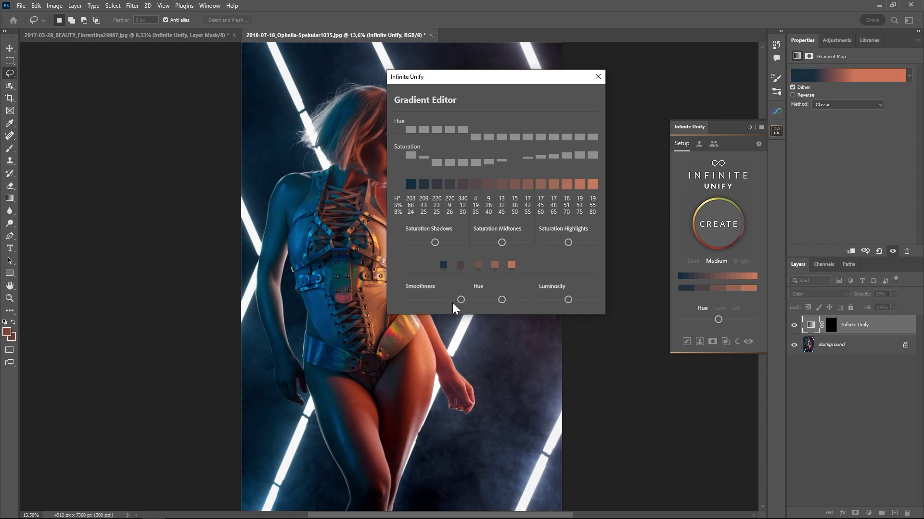
drag(460, 300, 420, 305)
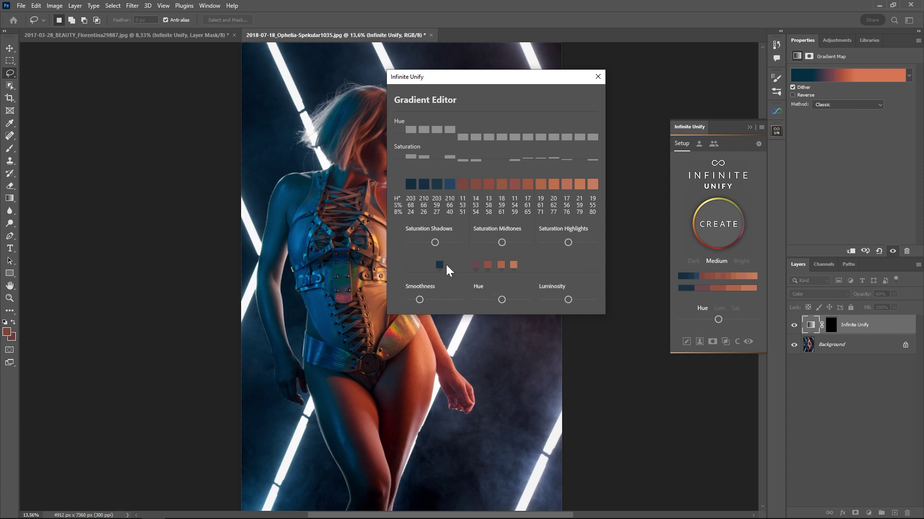
mouse_move(420, 297)
mouse_down()
mouse_move(463, 300)
mouse_move(401, 297)
mouse_move(437, 297)
mouse_up()
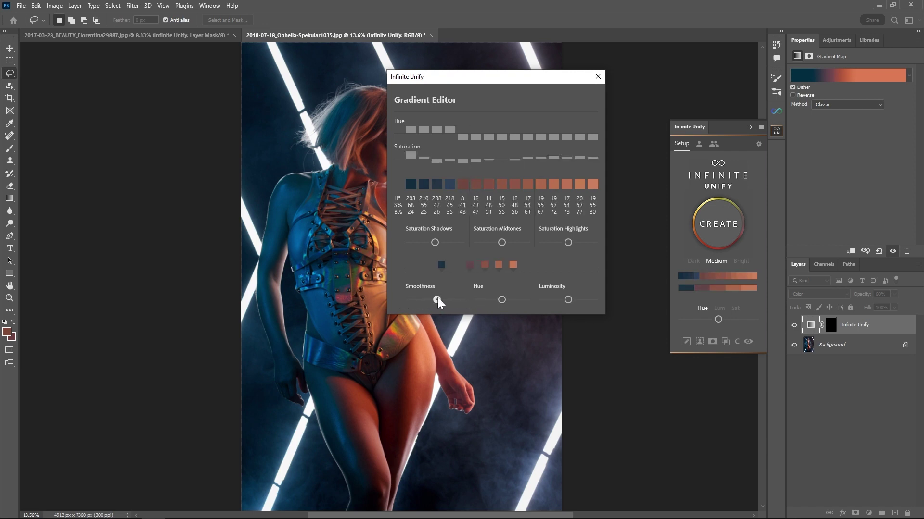
click(597, 78)
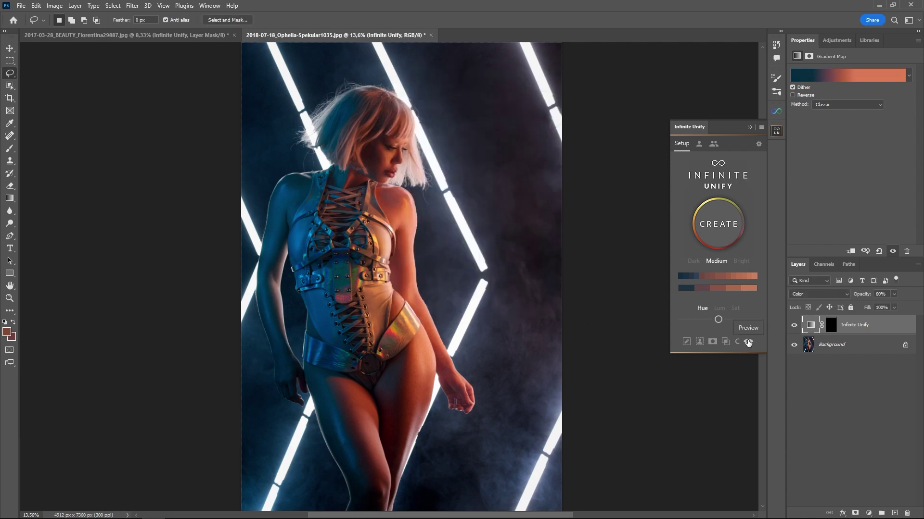
Step: Preview the gradient over the whole photo, reopen its editor clear of the model, and set smoothness to minimum
click(748, 342)
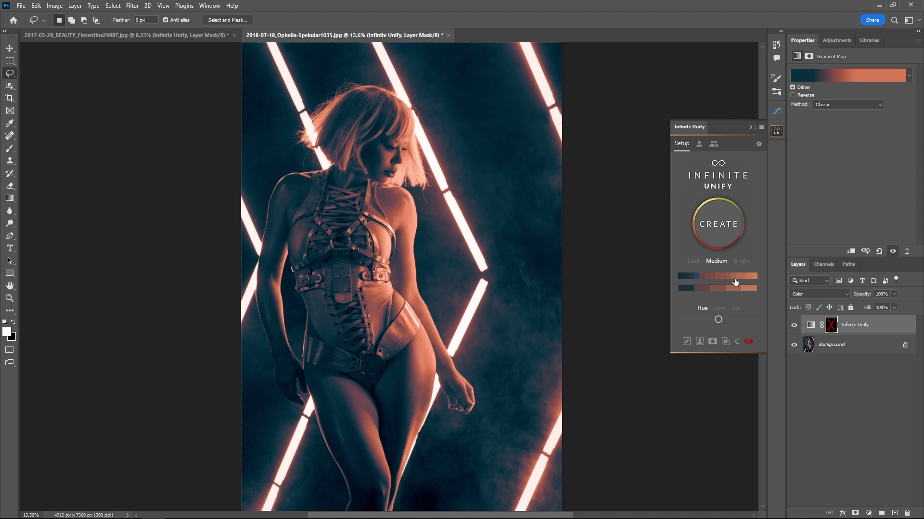
click(736, 281)
drag(447, 77, 147, 58)
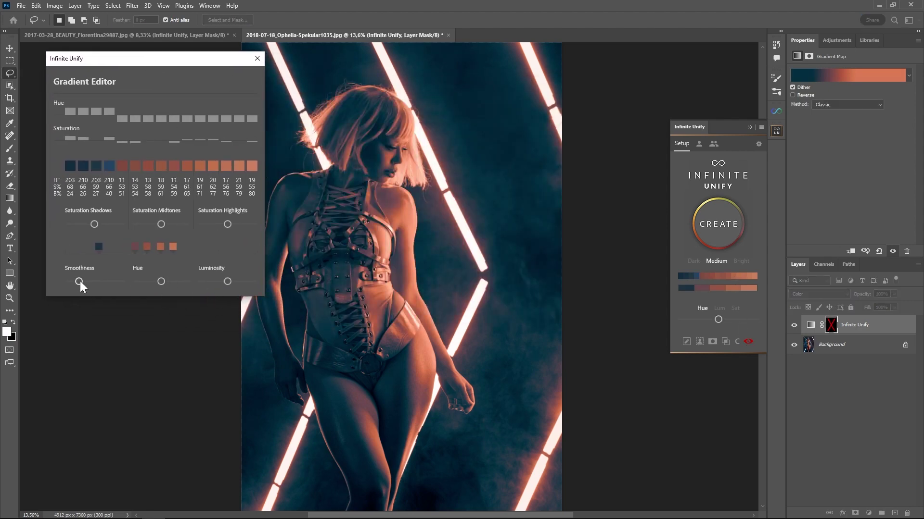
drag(79, 281, 68, 282)
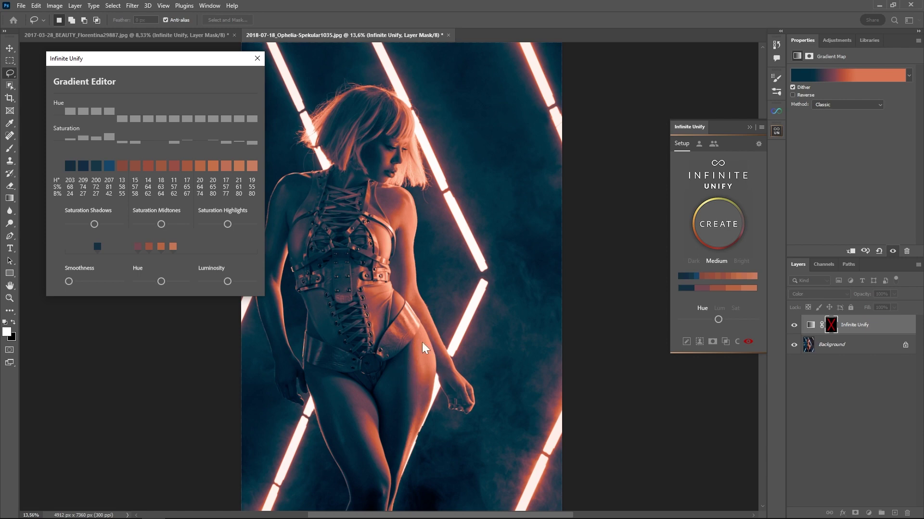
Step: Set the blue-to-orange gradient's smoothness to mid-range, and try a lower luminosity before returning it to near neutral
drag(87, 281, 120, 276)
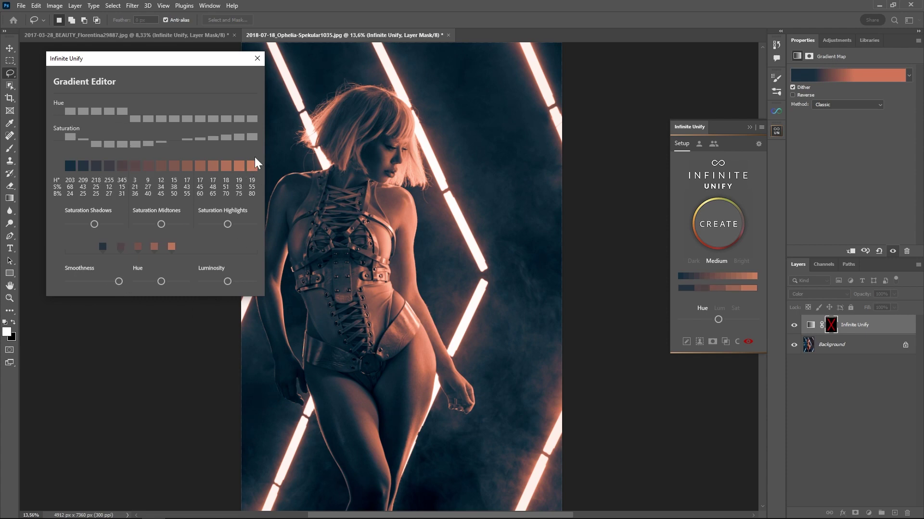
drag(118, 282, 99, 281)
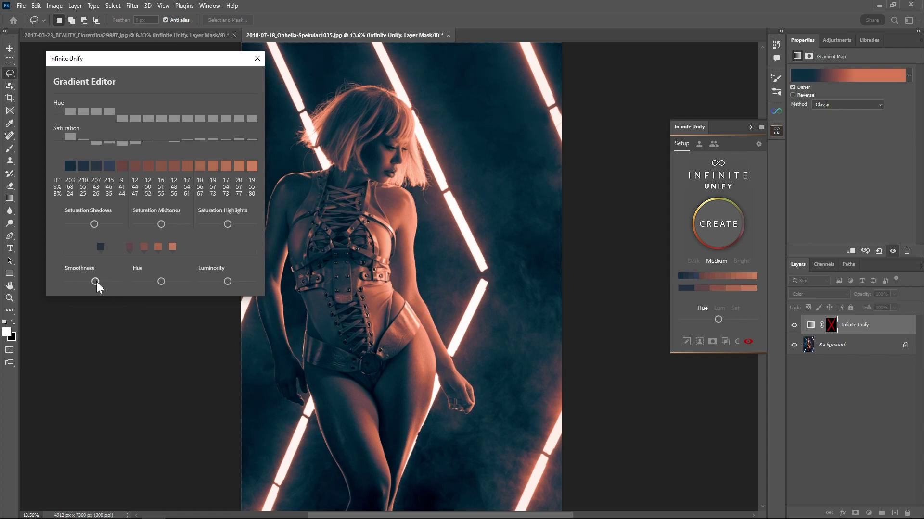
drag(96, 282, 94, 281)
drag(226, 281, 214, 282)
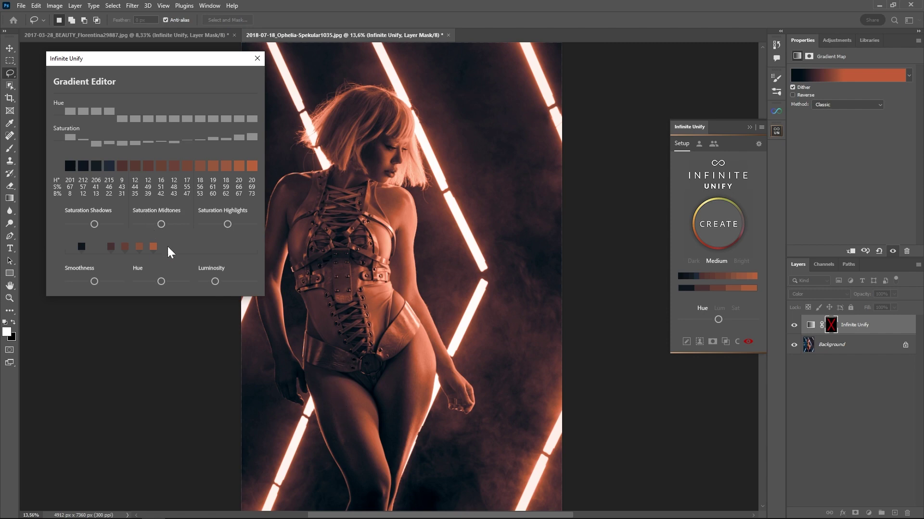
mouse_move(215, 281)
mouse_down()
mouse_move(234, 285)
mouse_move(226, 283)
mouse_up()
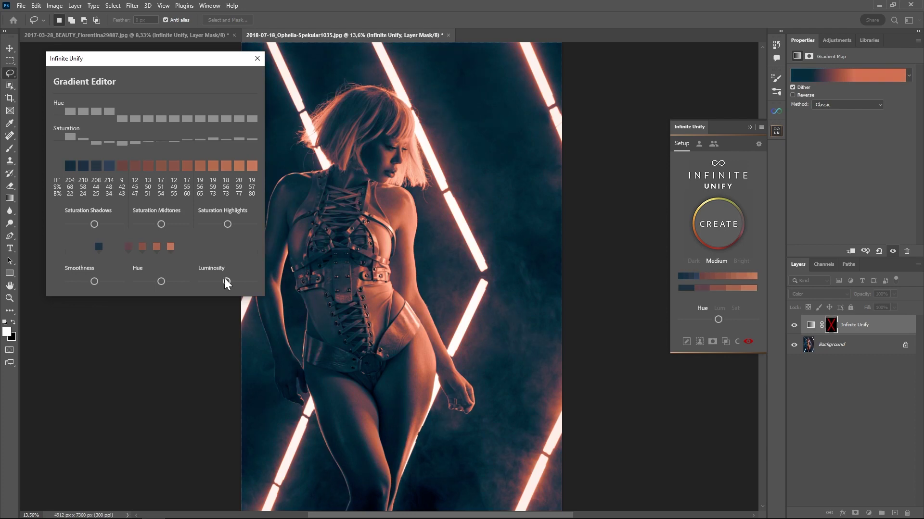
Step: Raise the gradient's shadow saturation slightly, lower its highlight saturation to the minimum, and close the editor
drag(101, 225, 106, 226)
drag(228, 224, 209, 224)
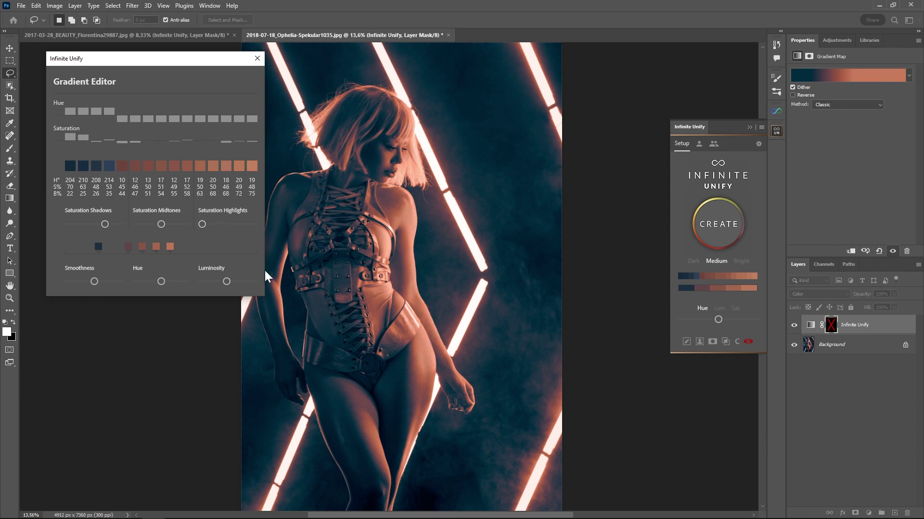
drag(225, 281, 226, 278)
click(257, 59)
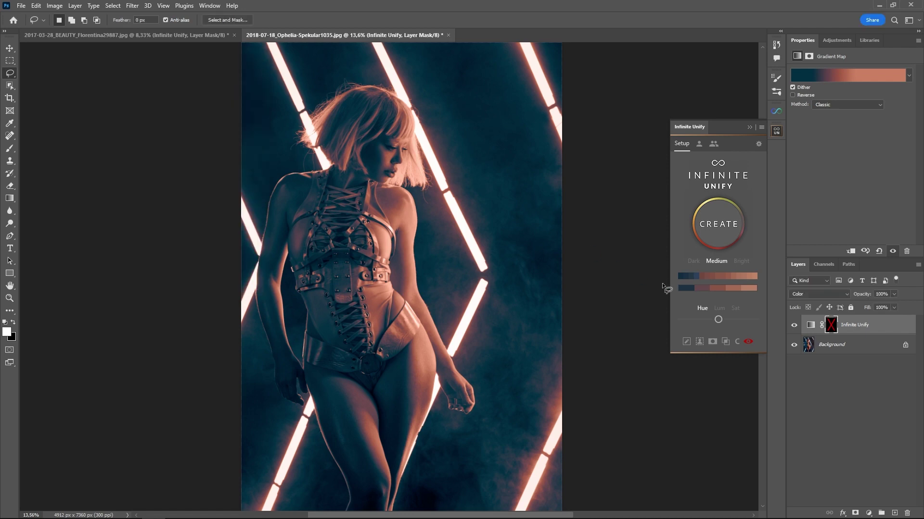
Step: Compare the gradient limited by its layer mask with its effect over the whole photo
click(749, 342)
click(749, 342)
click(713, 279)
Step: Return to the beauty portrait, delete its existing Infinite Unify layer, and create a new Medium skin gradient with the editor open
click(139, 36)
drag(884, 328, 908, 514)
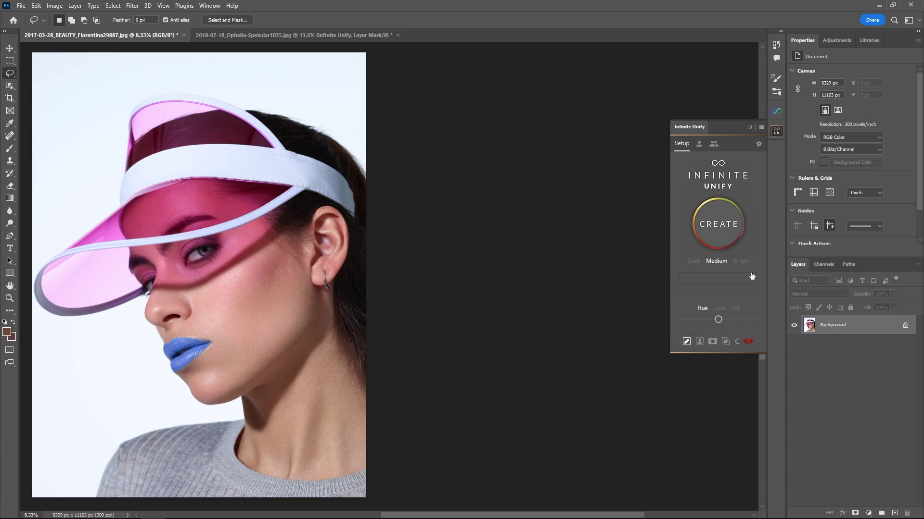
click(715, 239)
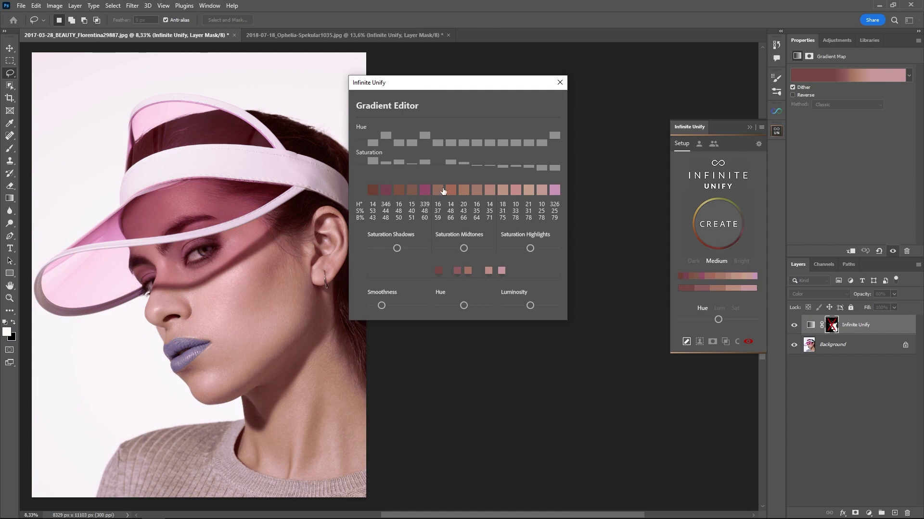
Step: Even out the pink and off-tone swatches in the skin gradient to match their neighbouring skin tones, and close the editor
click(424, 191)
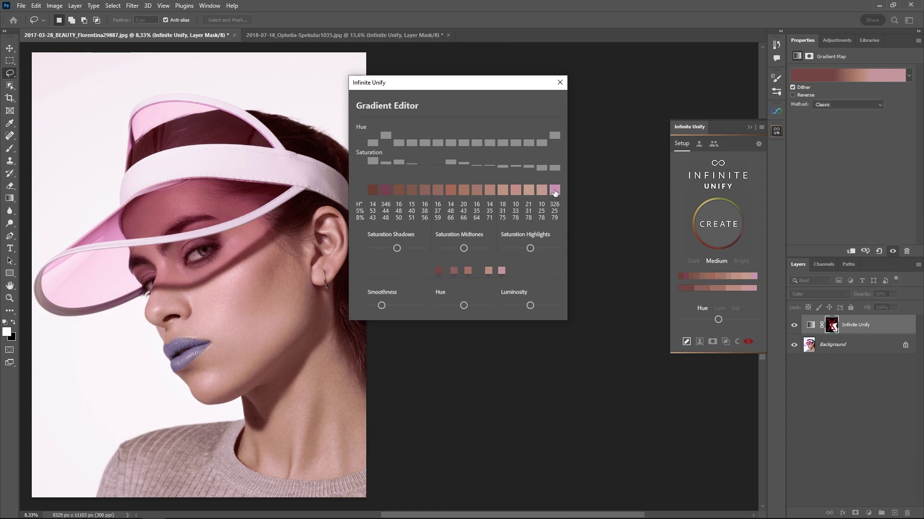
click(541, 190)
click(515, 190)
click(387, 190)
click(554, 190)
click(541, 190)
click(528, 190)
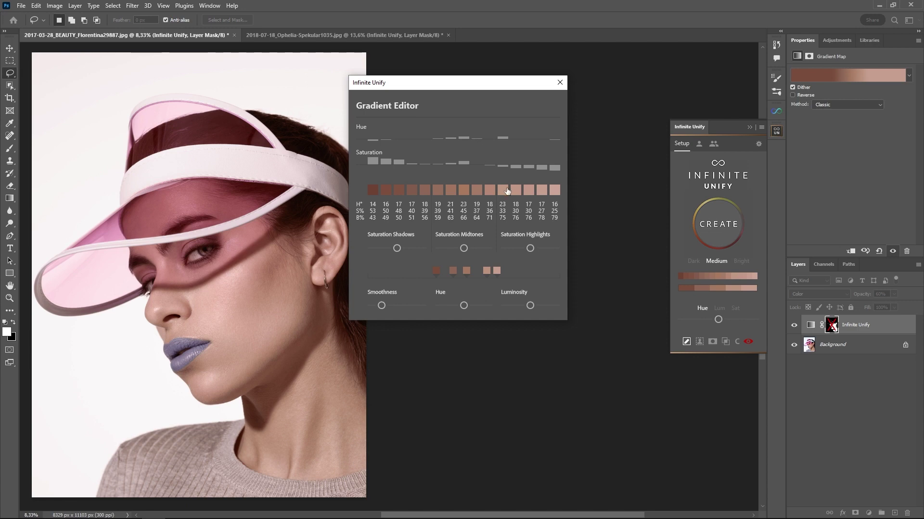
click(464, 190)
click(559, 83)
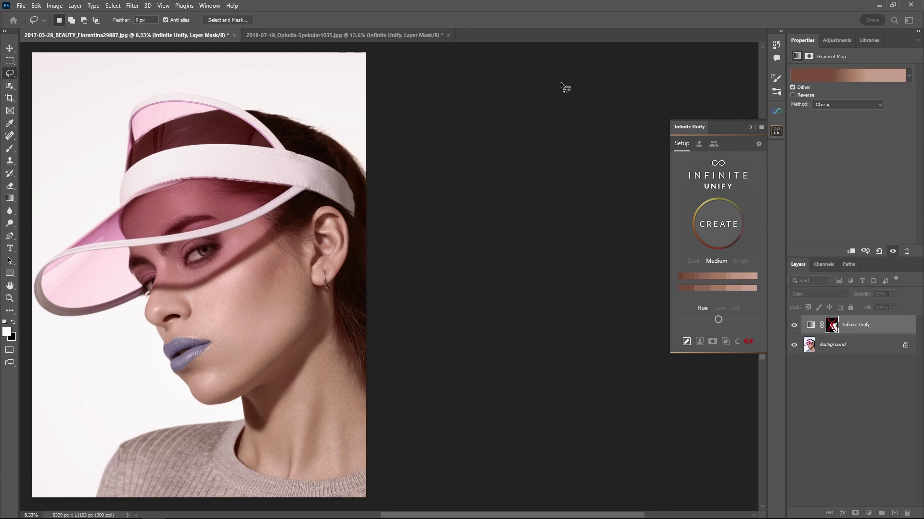
Step: Limit the gradient to the masked skin with slightly raised saturation, and compare the portrait with the layer hidden and shown
click(749, 342)
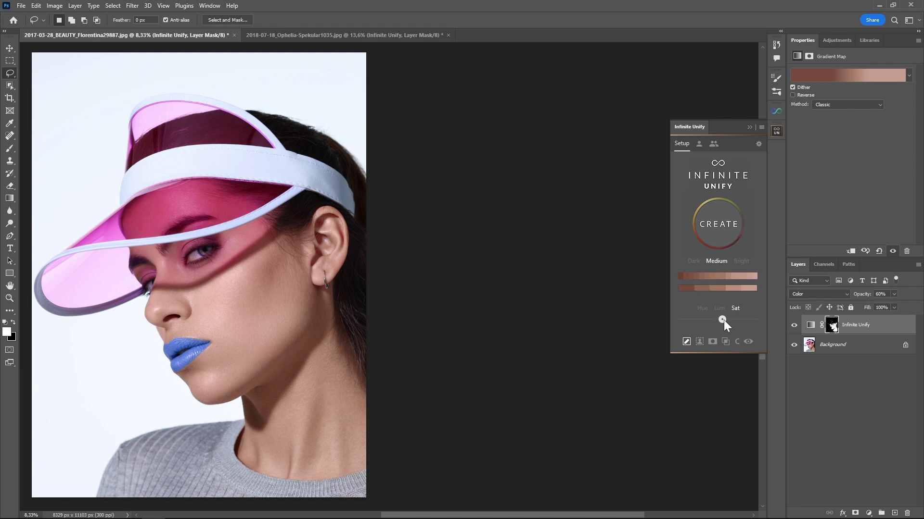
click(794, 327)
click(795, 327)
click(794, 327)
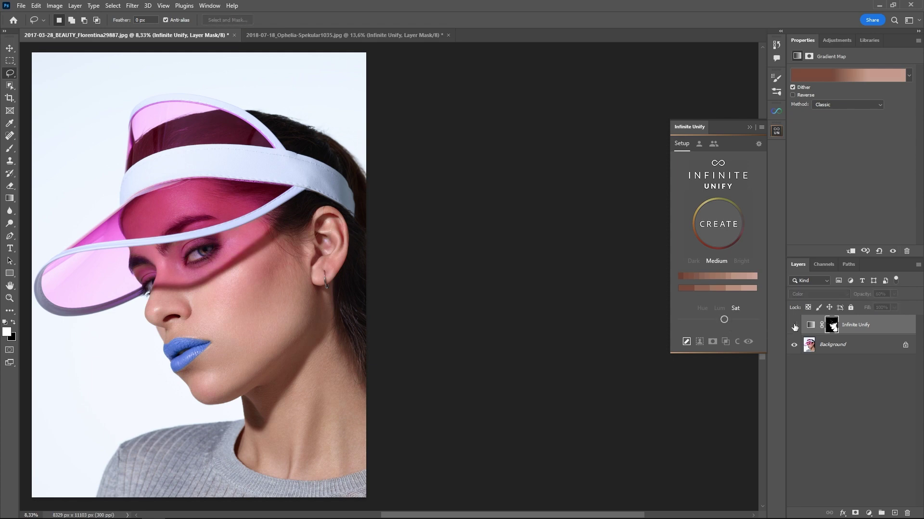
click(794, 328)
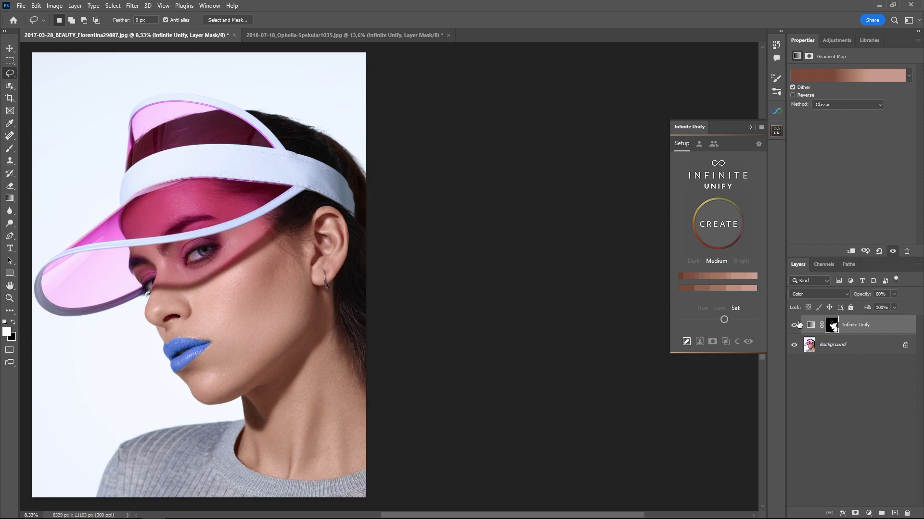
Step: Fill the Infinite Unify layer's mask with black to hide the correction on the whole portrait
key(z)
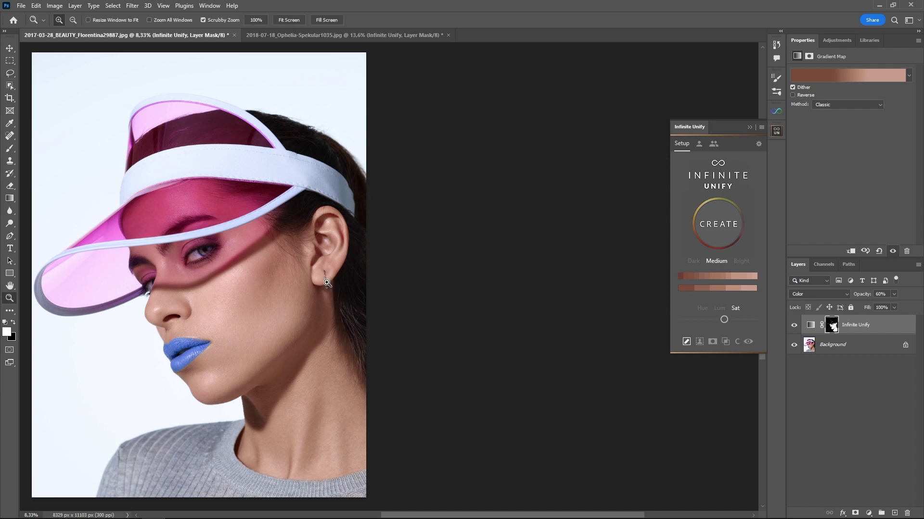
key(alt)
key(alt+BackSpace)
key(ctrl+i)
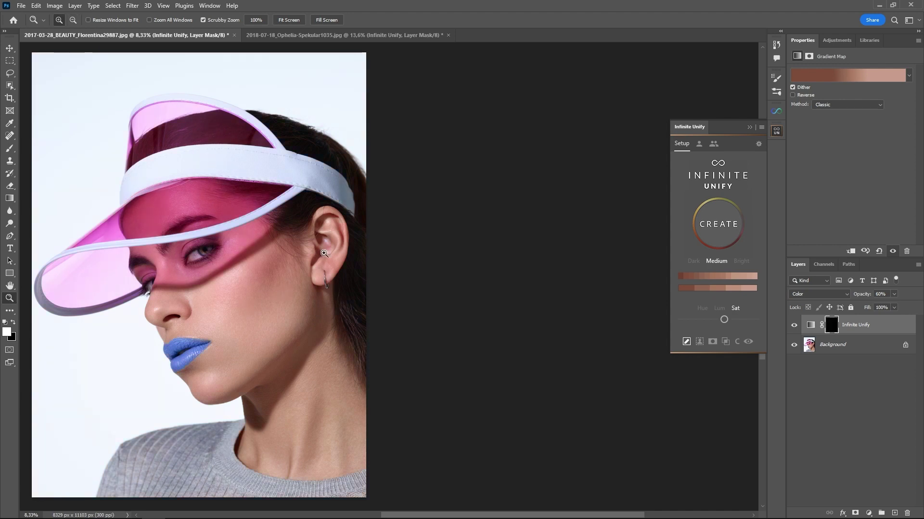
Step: Paint white on the layer mask over the reddish ear with the Brush, and set the brush flow to 36%
drag(346, 225, 378, 201)
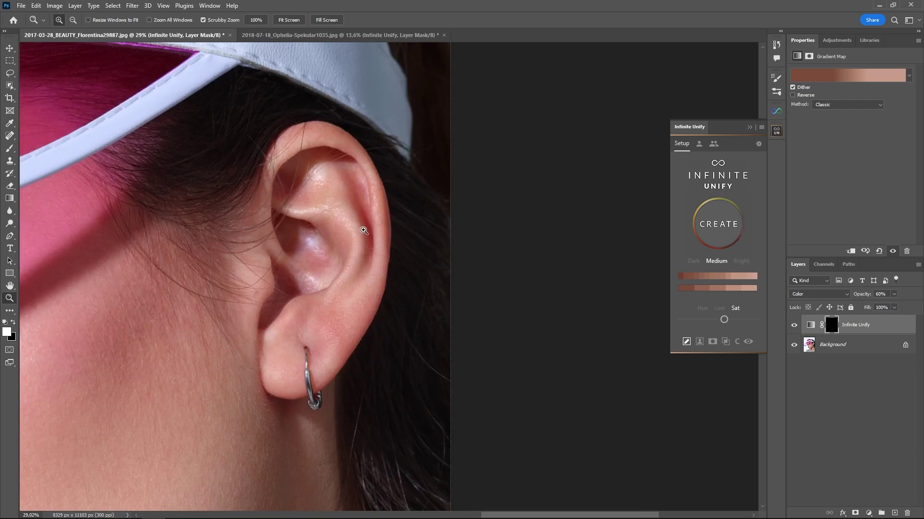
key(b)
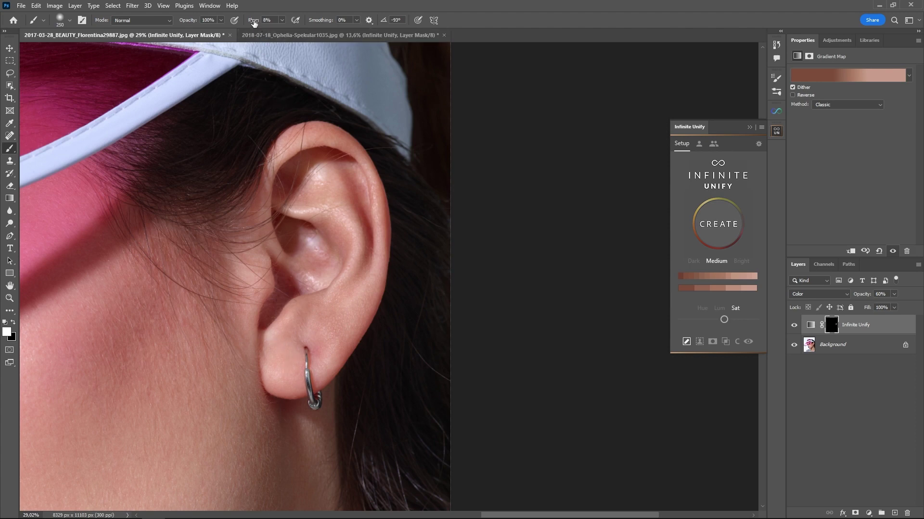
drag(253, 23, 268, 23)
Step: Paint the correction in over the skin around the nose and on the neck, enlarging the brush to 400 px
drag(194, 319, 378, 227)
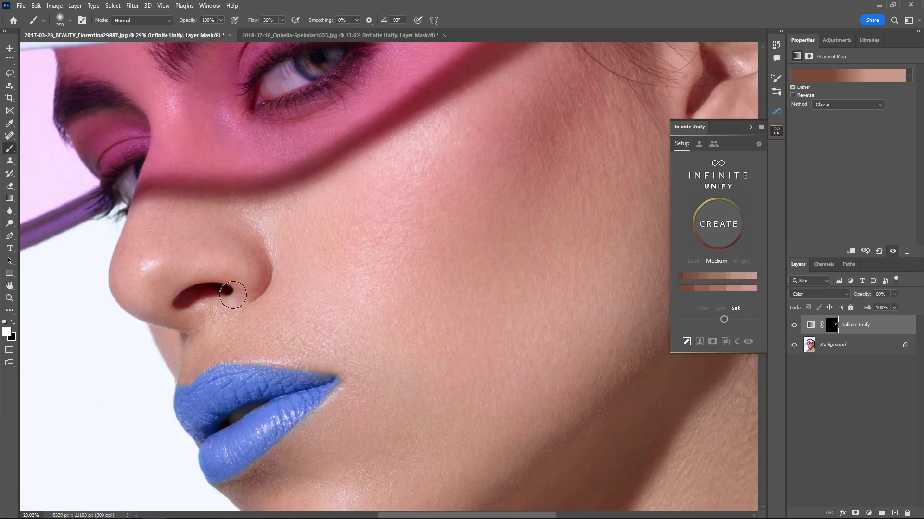
key(bracketright)
key(bracketright)
drag(446, 319, 272, 130)
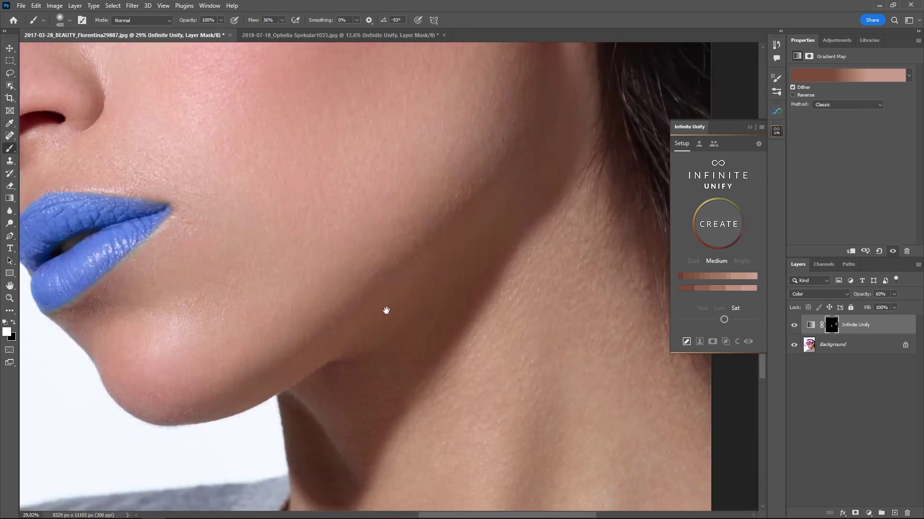
drag(385, 310, 281, 93)
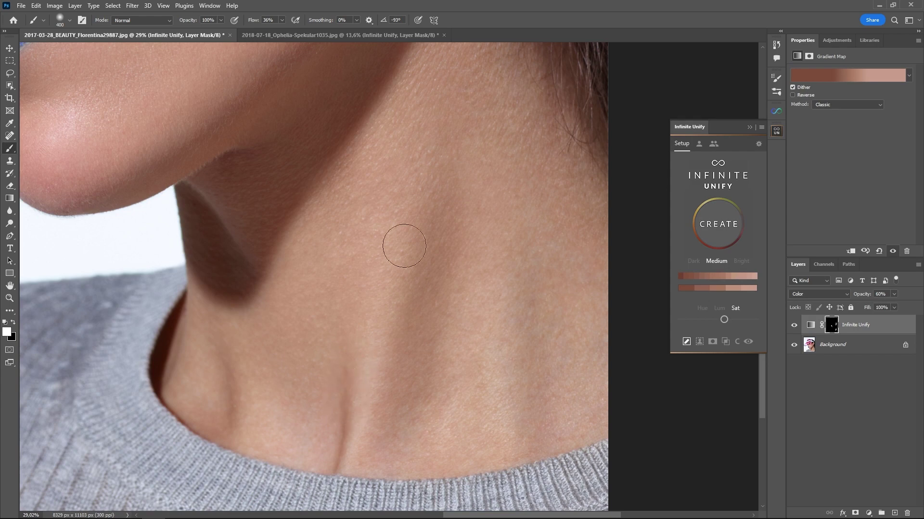
Step: Paint the correction in over the reddish chin with the brush enlarged to 600 px
mouse_move(289, 209)
mouse_down()
mouse_move(352, 216)
mouse_move(460, 259)
mouse_up()
key(bracketright)
key(bracketright)
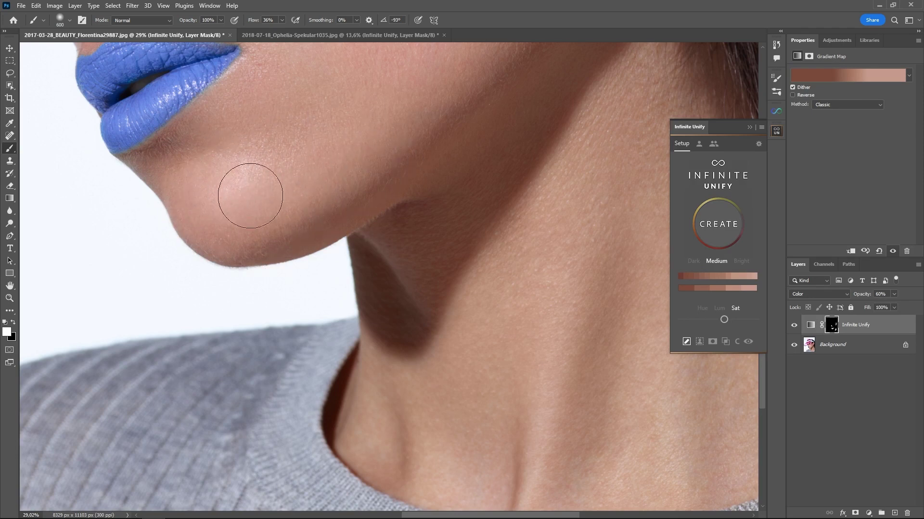
drag(410, 160, 431, 336)
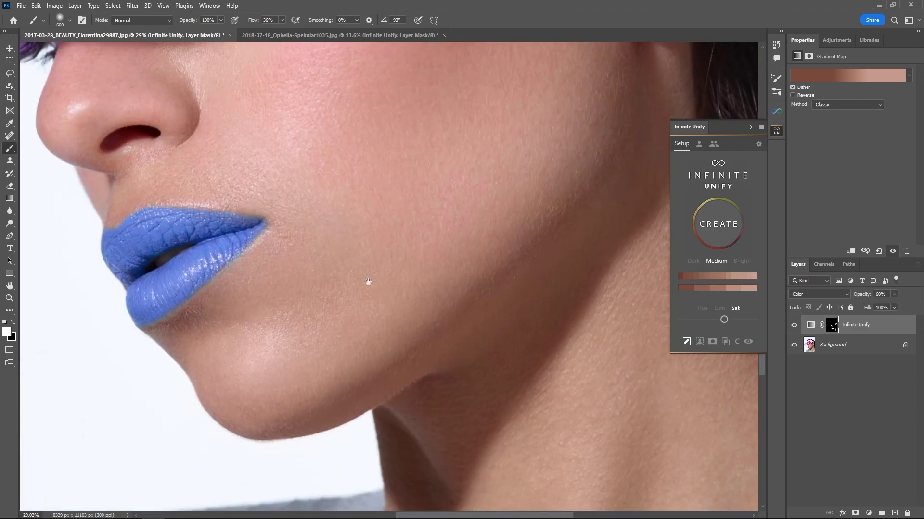
Step: Blend the correction into the pink cheek below the visor, using an 800 px brush reduced to 600 px and 20% opacity
drag(368, 281, 365, 359)
key(bracketright)
key(bracketright)
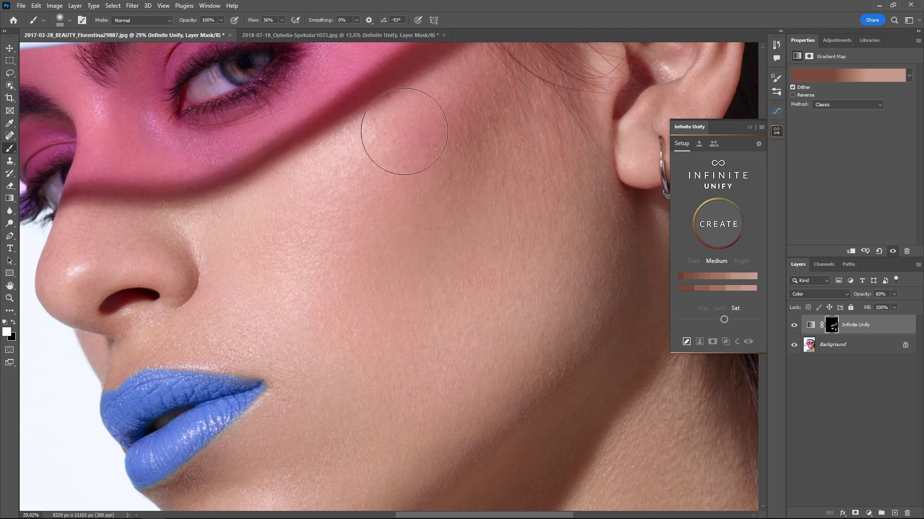
key(bracketleft)
key(bracketleft)
key(bracketleft)
key(bracketright)
key(2)
Step: Compare the whole face with the hand-painted Infinite Unify layer hidden and shown
key(z)
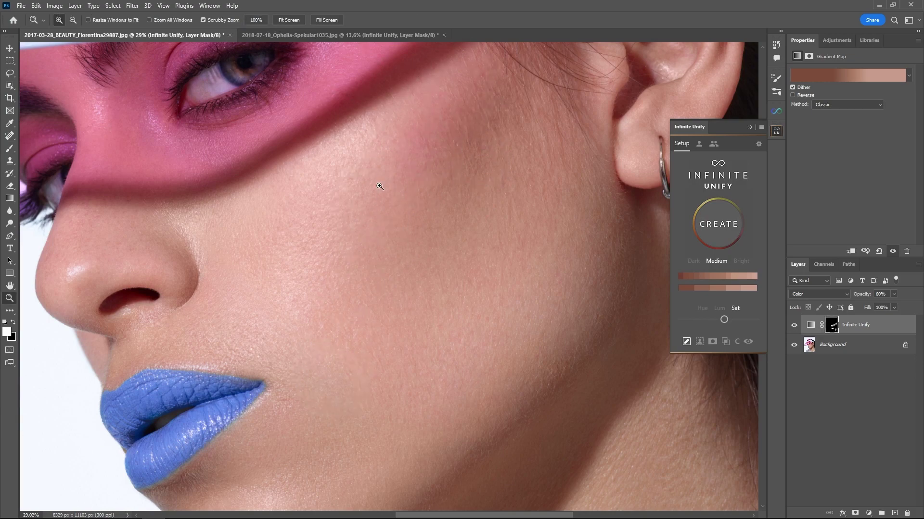
scroll(379, 186, down, 6)
key(b)
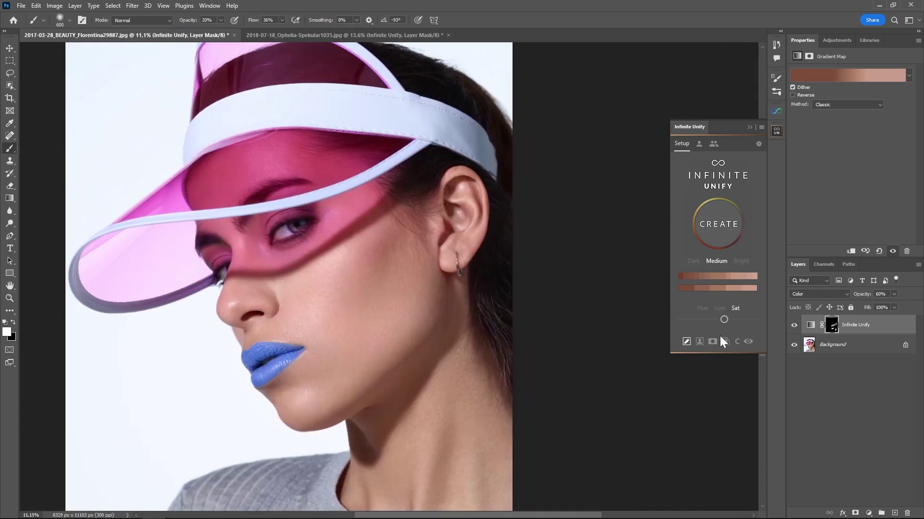
click(794, 327)
click(795, 328)
click(797, 328)
click(794, 327)
click(794, 327)
click(794, 327)
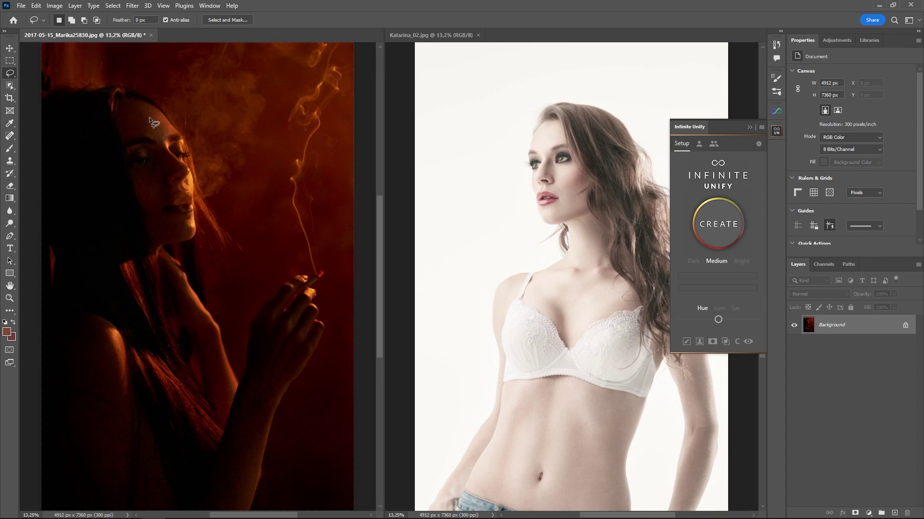
Step: Create a Medium gradient map from a lasso selection of the forehead in the dark red smoking photo, and inspect its color stops
mouse_move(133, 101)
mouse_down()
mouse_move(124, 121)
mouse_move(147, 138)
mouse_move(163, 115)
mouse_up()
click(722, 242)
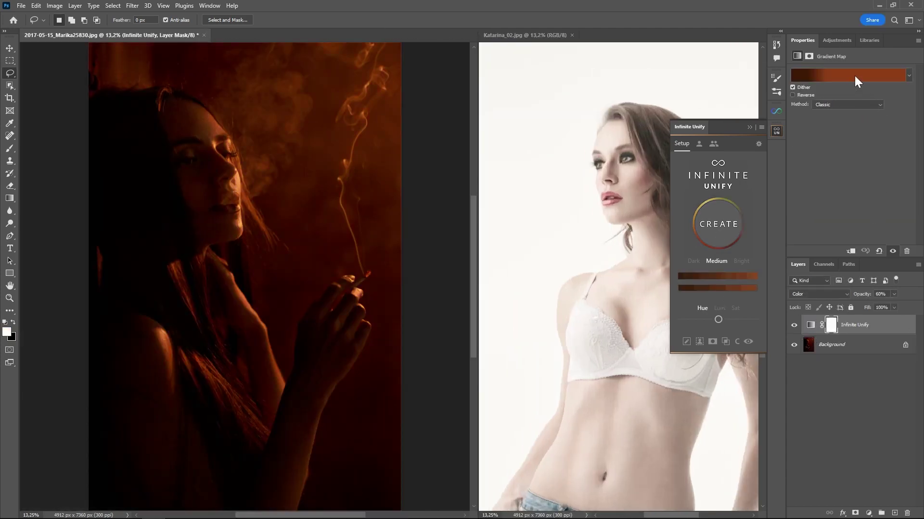
click(854, 76)
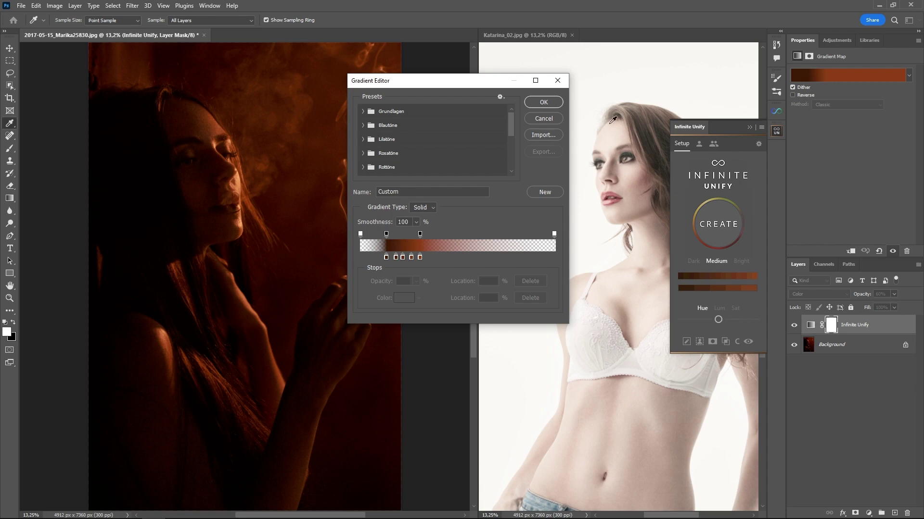
click(544, 118)
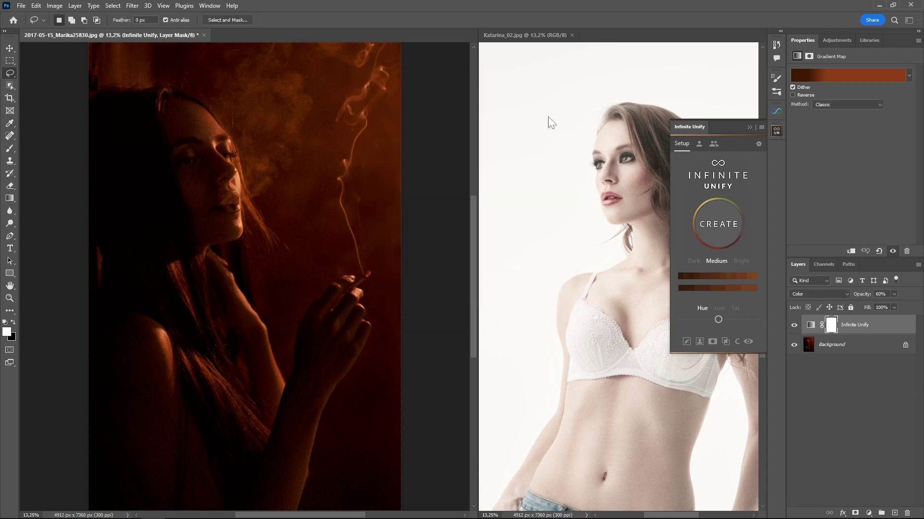
Step: Hide the Medium layer, create a Dark gradient map from a lasso selection of the forehead on the Background, and inspect its color stops
click(793, 325)
click(856, 353)
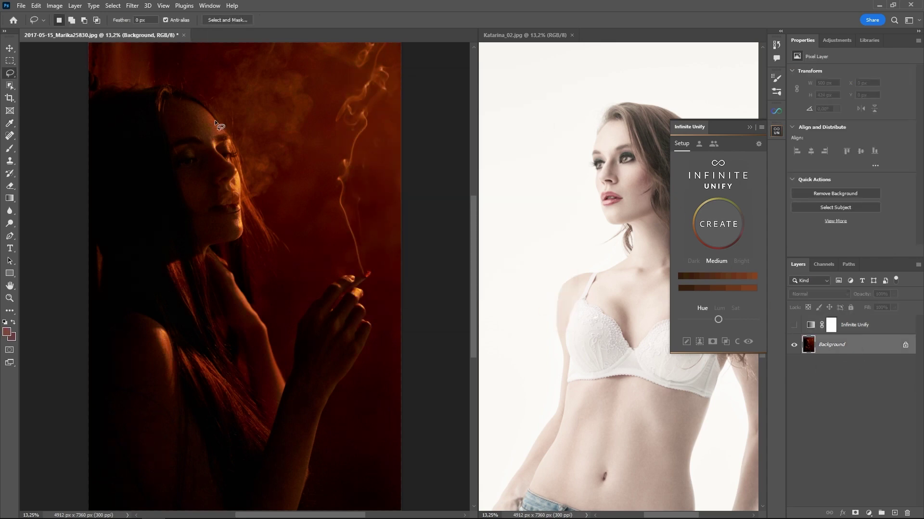
mouse_move(205, 111)
mouse_down()
mouse_move(171, 106)
mouse_move(211, 136)
mouse_move(211, 116)
mouse_up()
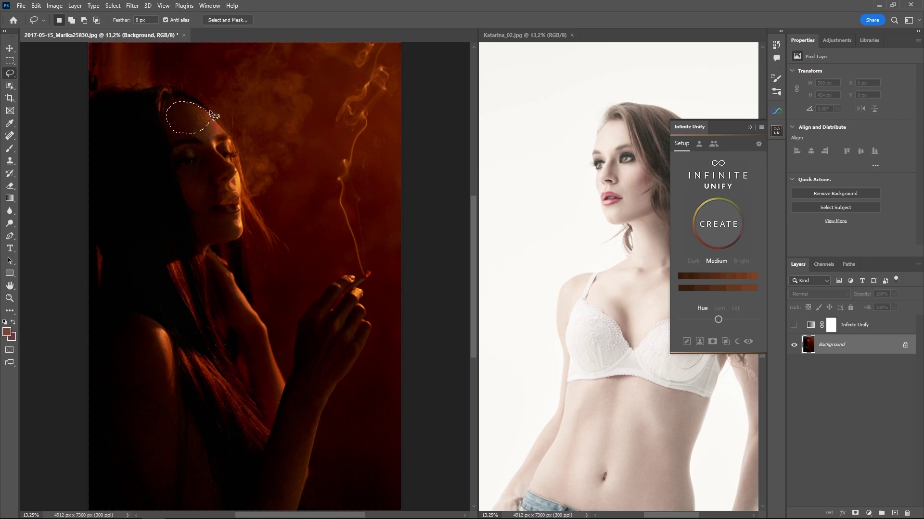
click(694, 262)
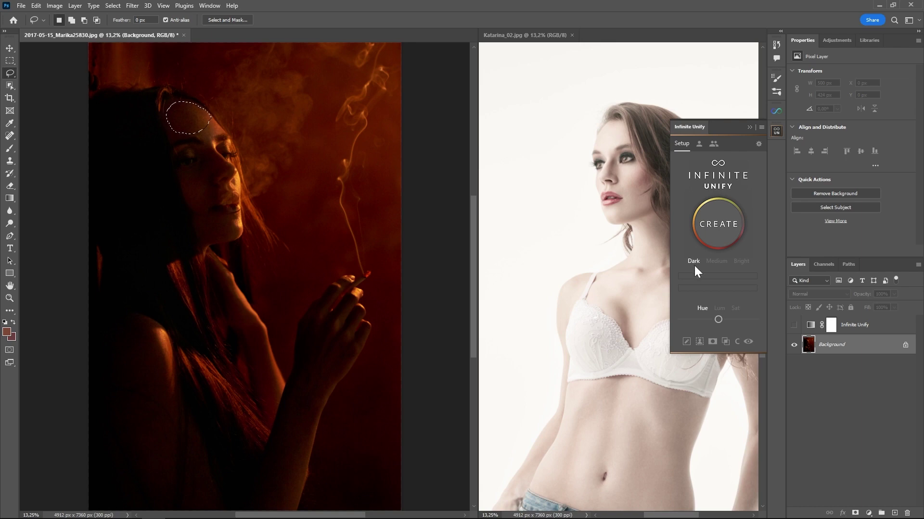
click(725, 242)
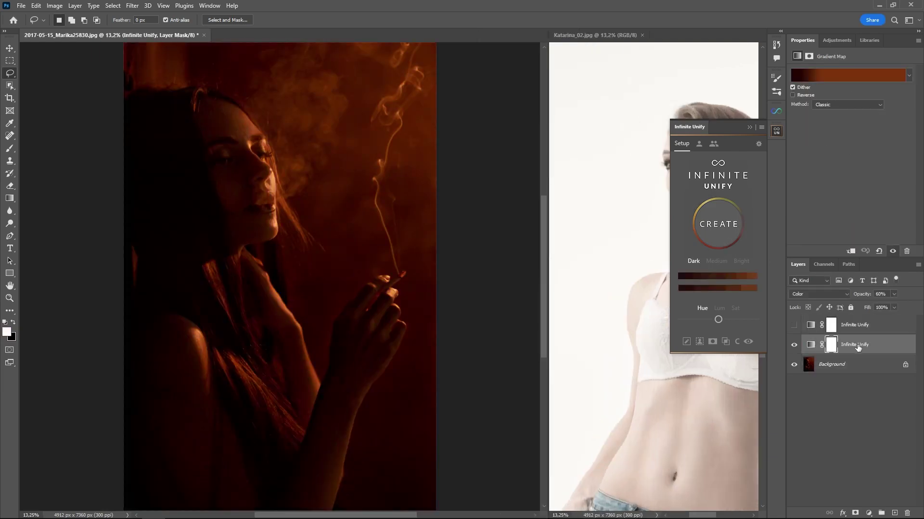
click(854, 77)
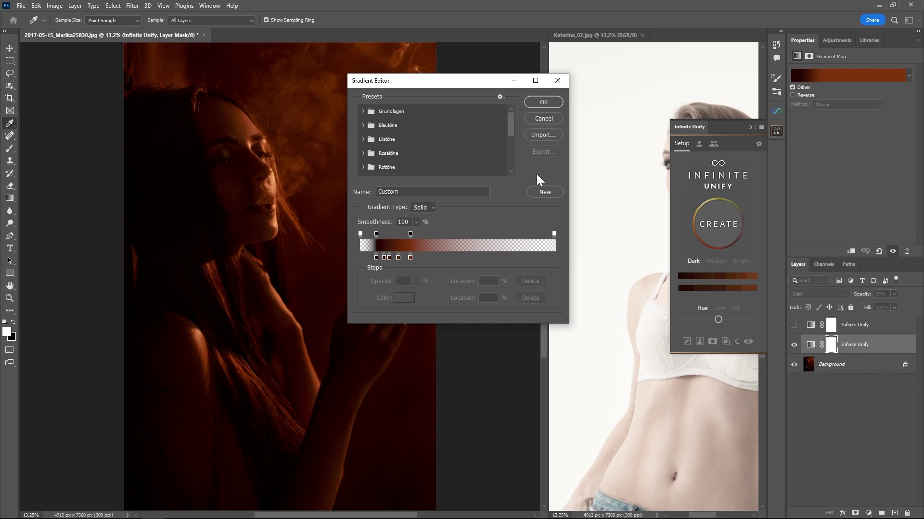
click(546, 119)
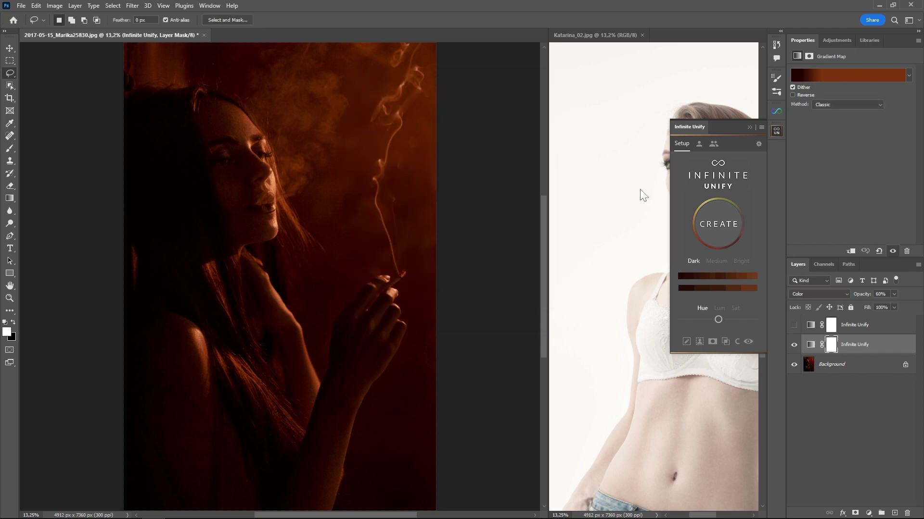
Step: Compare the Dark and Medium gradient layers over the whole smoking photo by switching their visibility
click(880, 332)
click(884, 348)
click(795, 346)
click(794, 325)
click(794, 326)
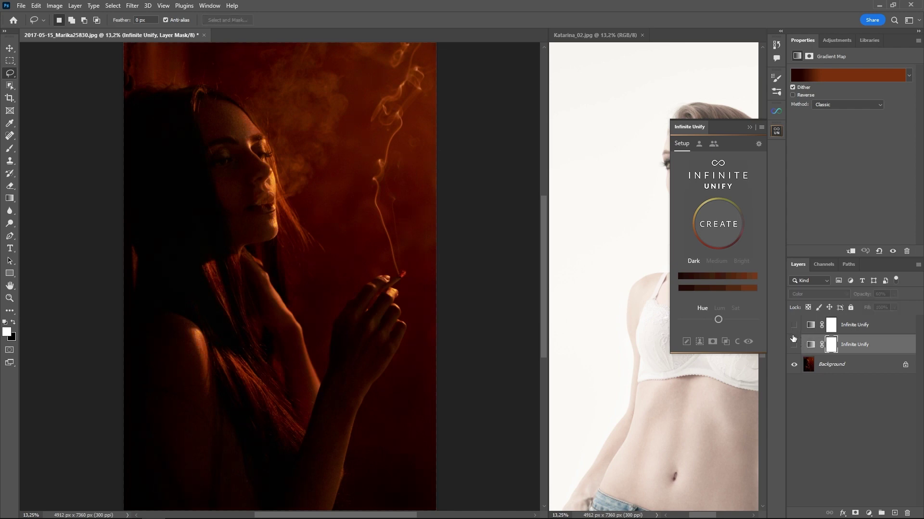
Step: Examine the face up close with the Dark gradient layer hidden and shown
key(z)
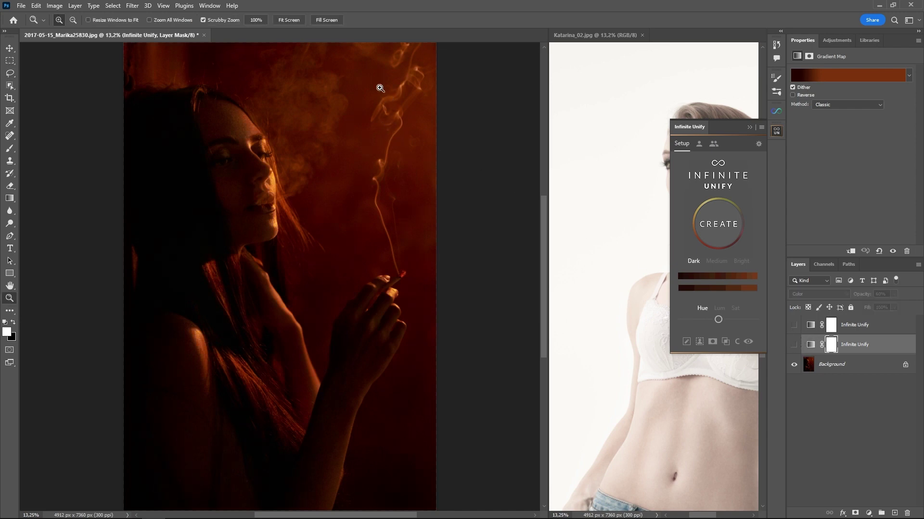
mouse_move(240, 118)
mouse_down()
mouse_move(256, 93)
mouse_move(299, 69)
mouse_up()
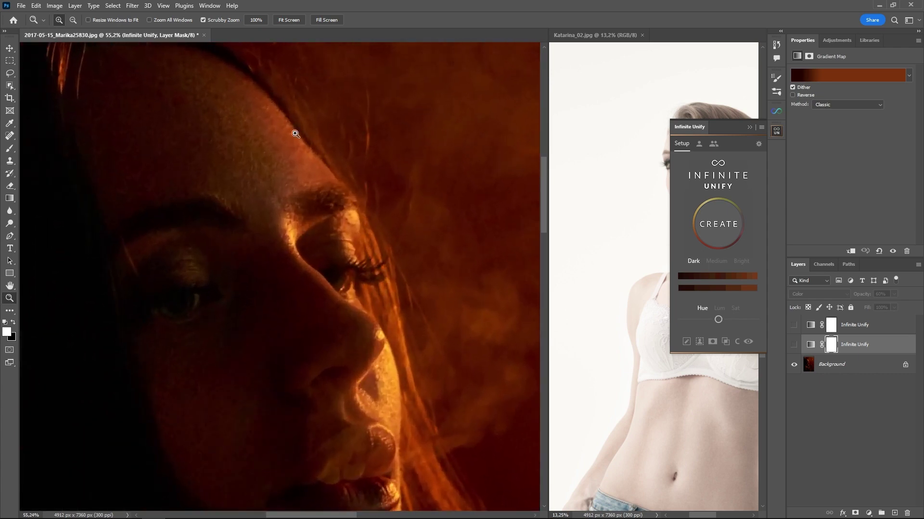
click(794, 345)
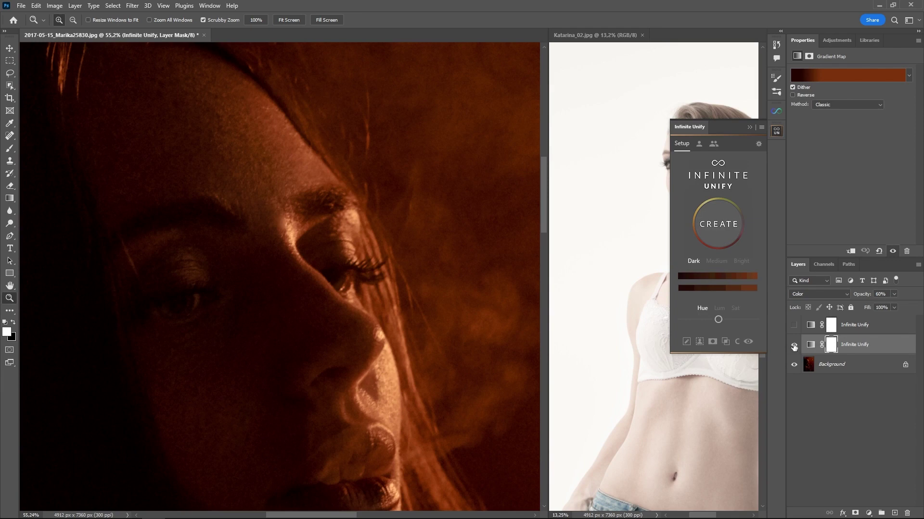
click(795, 345)
click(795, 346)
click(795, 346)
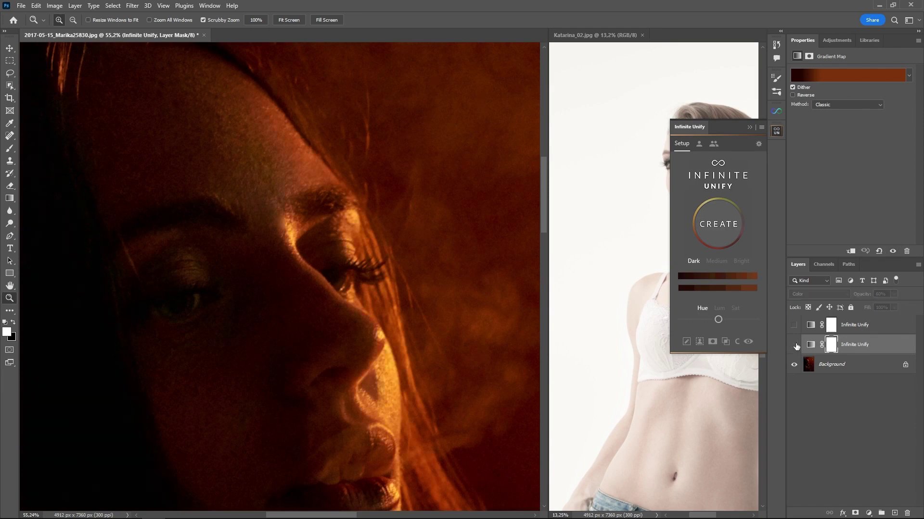
click(794, 345)
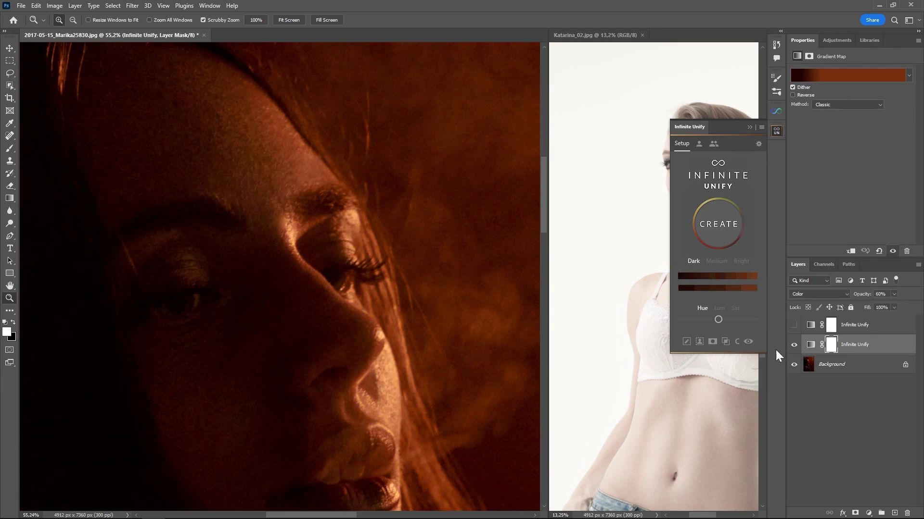
Step: Compare the Medium layer alone against the original face, and view the whole photo with only the Dark layer shown
click(793, 345)
click(794, 326)
click(880, 331)
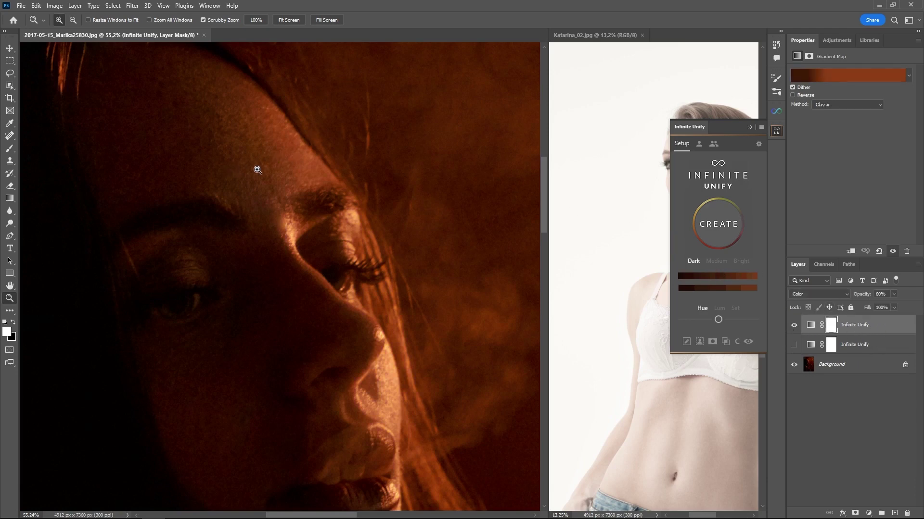
click(794, 326)
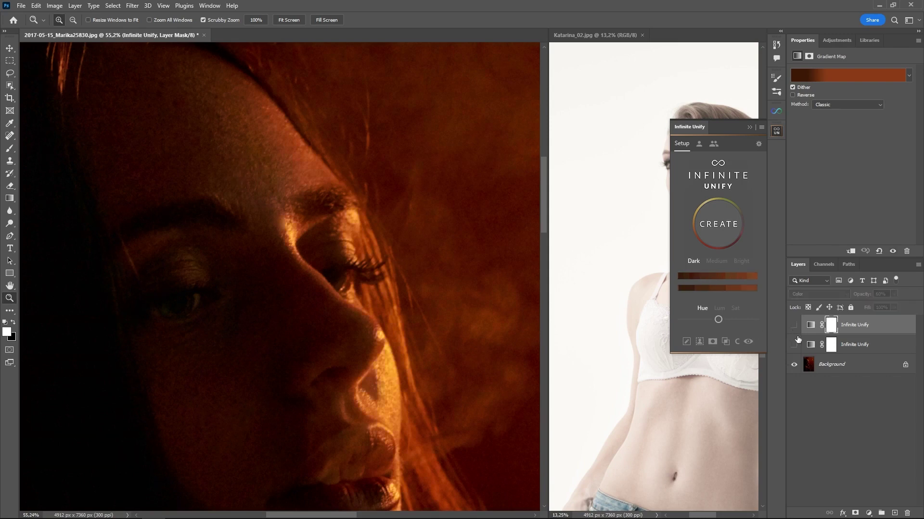
click(794, 344)
drag(375, 215, 305, 258)
drag(398, 257, 303, 202)
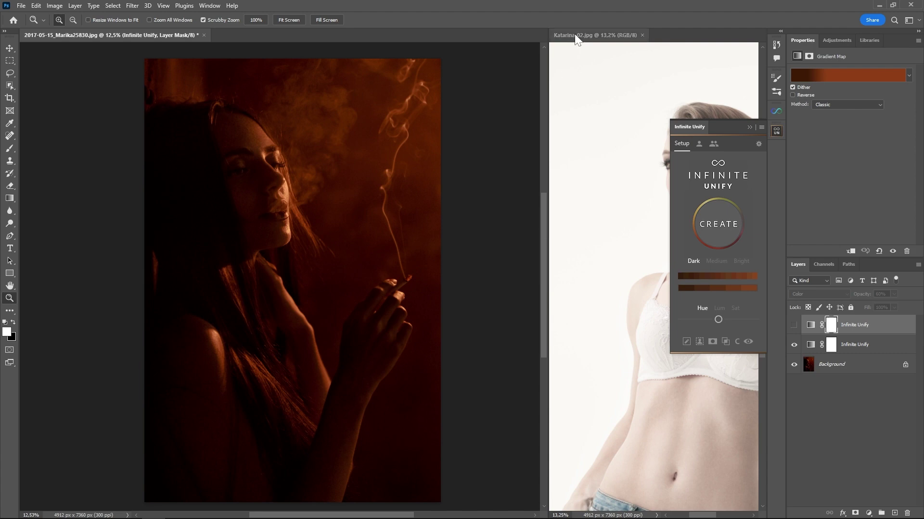
Step: Switch to the Katarina_02.jpg photo, create a Medium gradient map from a lasso selection of the belly, and inspect its color stops
click(596, 36)
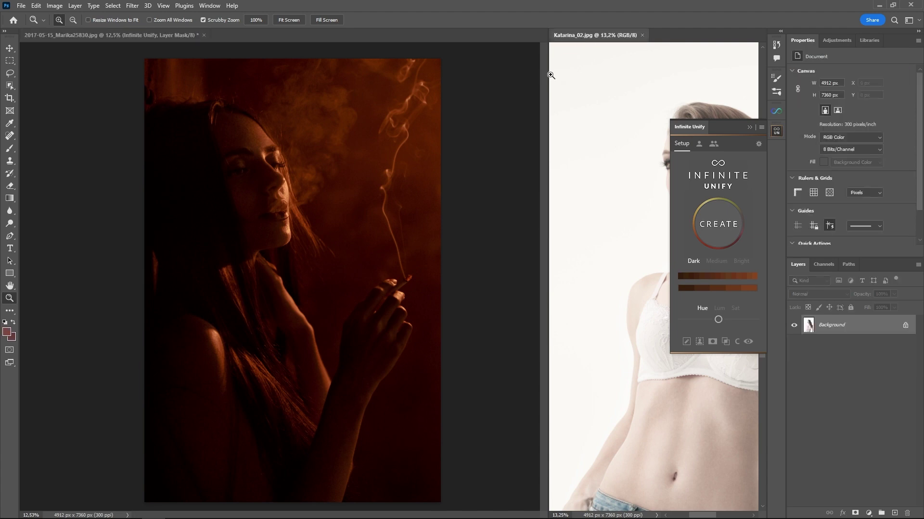
drag(547, 74, 239, 88)
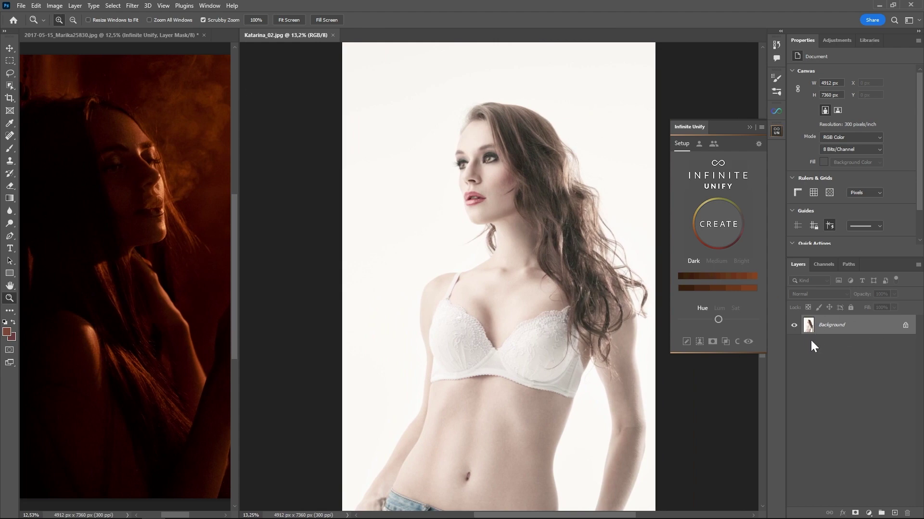
key(l)
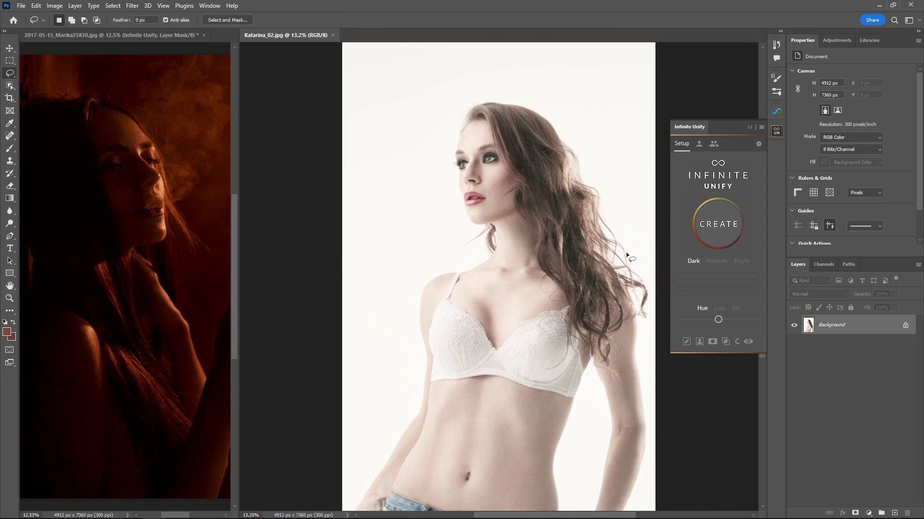
click(717, 260)
drag(527, 408, 529, 409)
click(721, 230)
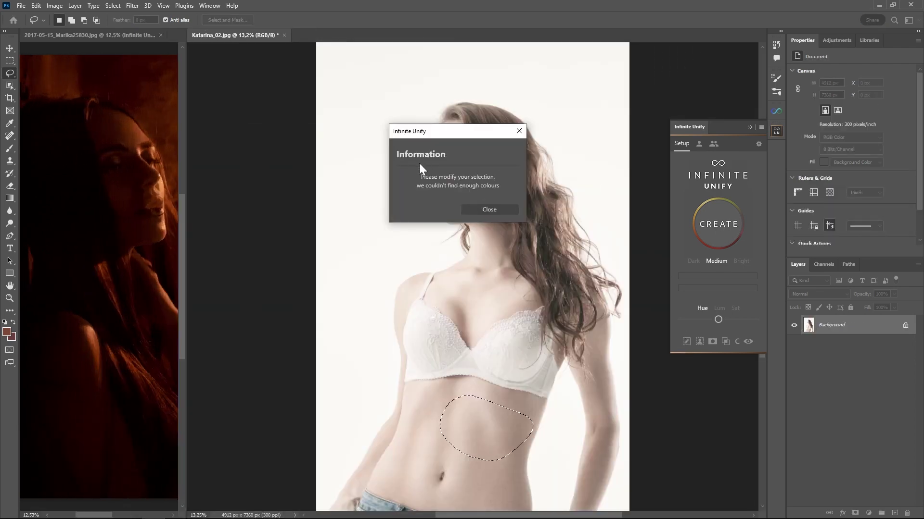
click(501, 211)
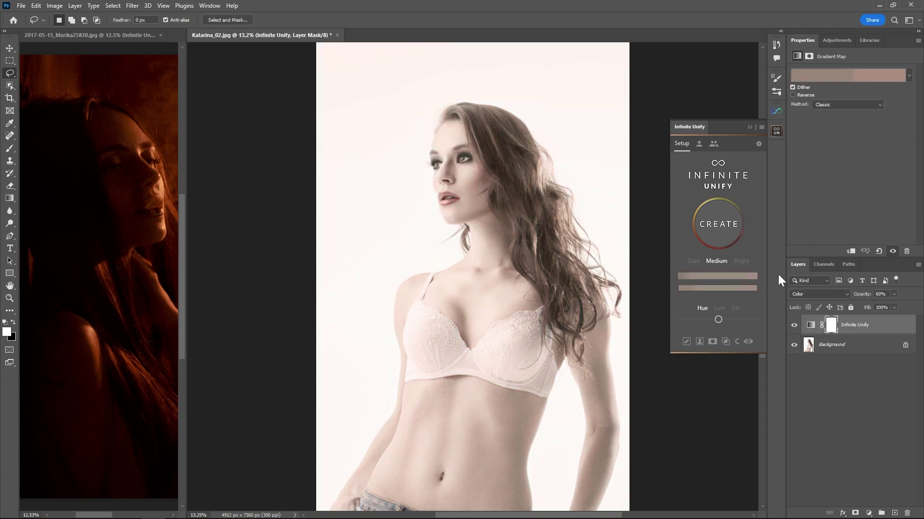
click(840, 76)
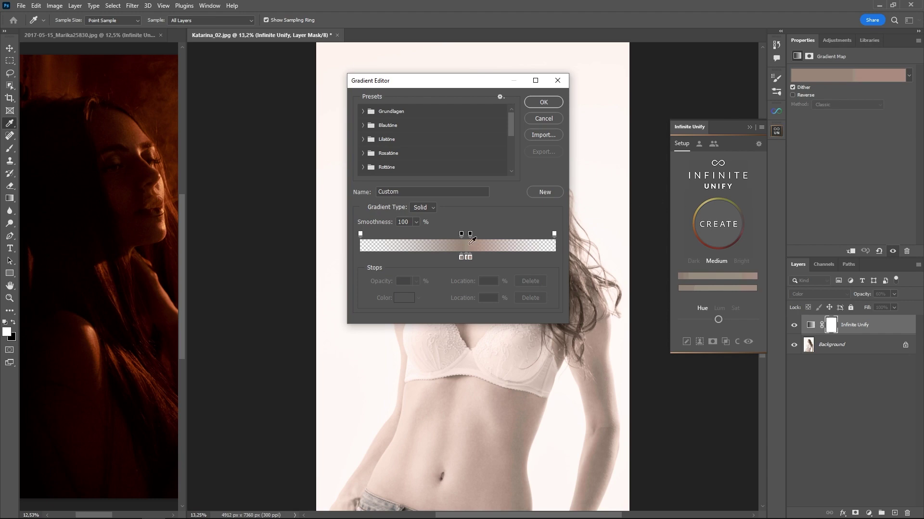
click(546, 119)
Step: Compare the bright studio photo with its Medium gradient layer hidden and shown
click(795, 325)
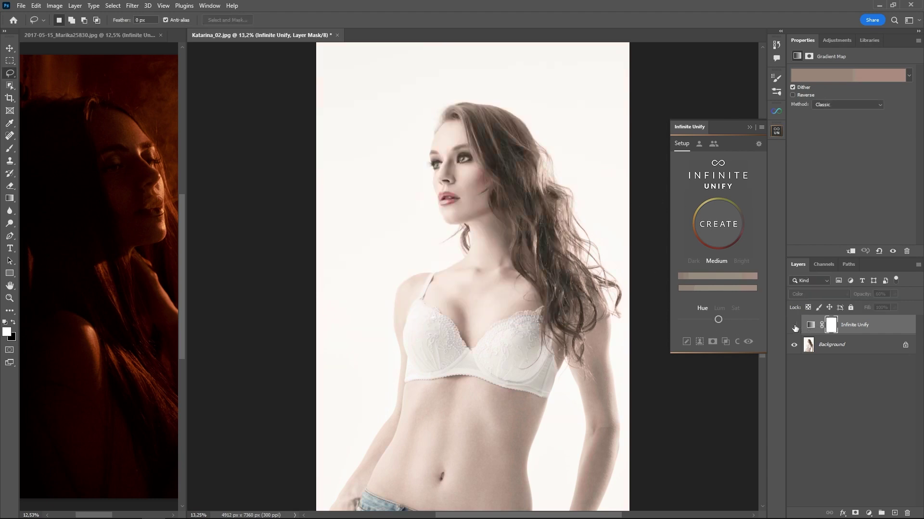
click(794, 325)
click(795, 326)
click(795, 326)
click(795, 326)
click(794, 326)
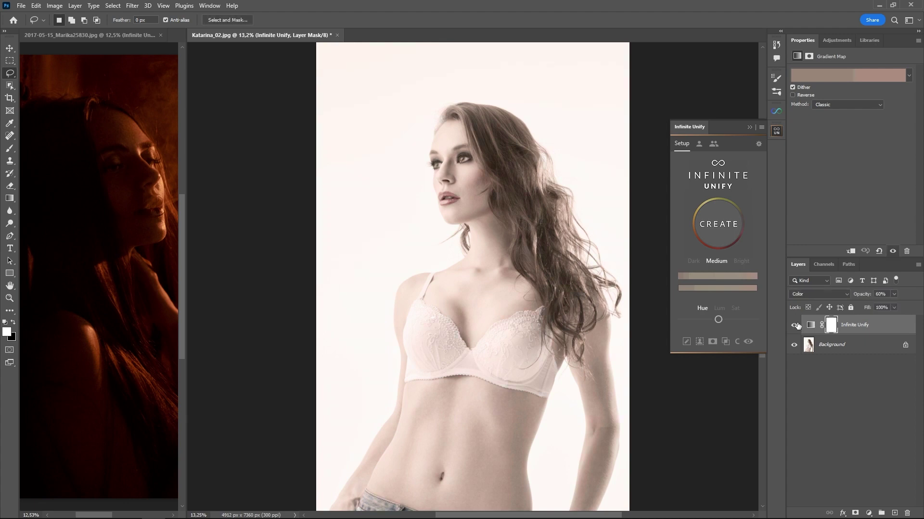
click(794, 326)
click(795, 326)
click(794, 327)
Step: With the Medium layer hidden, create a Bright gradient map from a lasso selection of the belly on the Background, and inspect its color stops
click(794, 326)
click(809, 350)
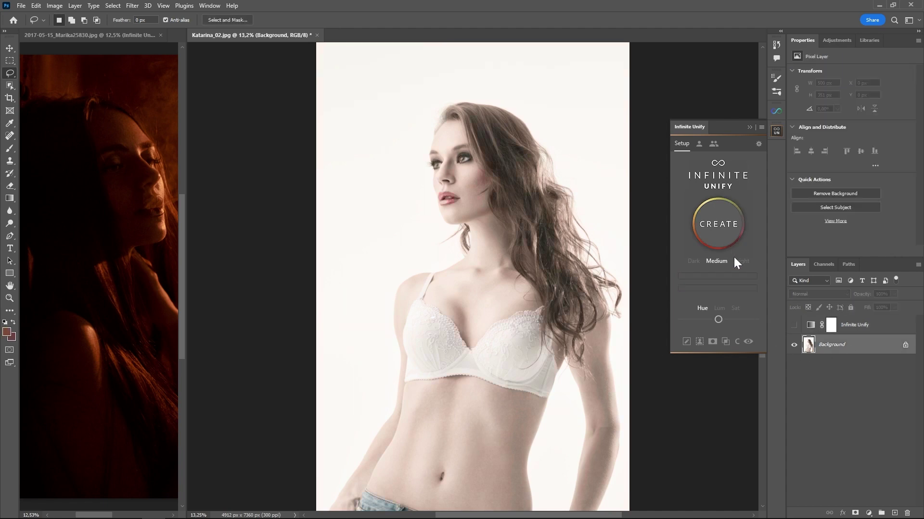
click(740, 261)
drag(444, 404, 489, 462)
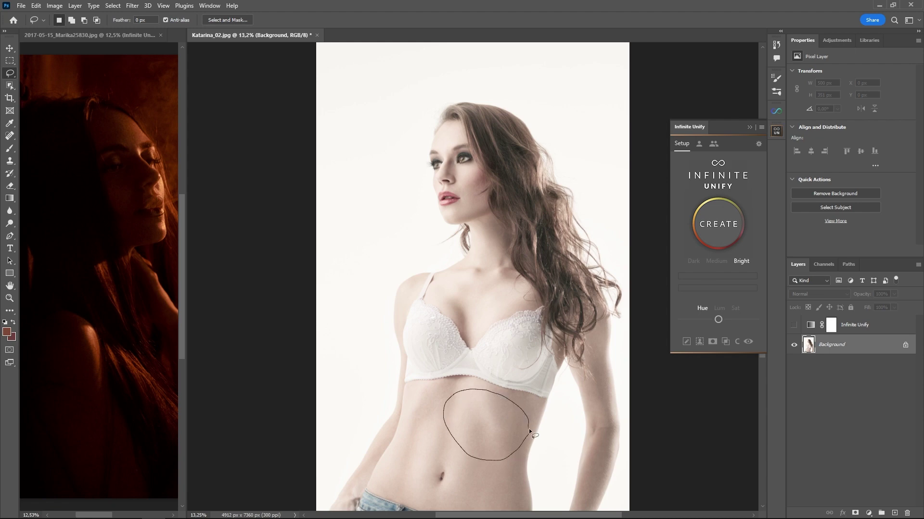
drag(529, 429, 530, 427)
click(722, 230)
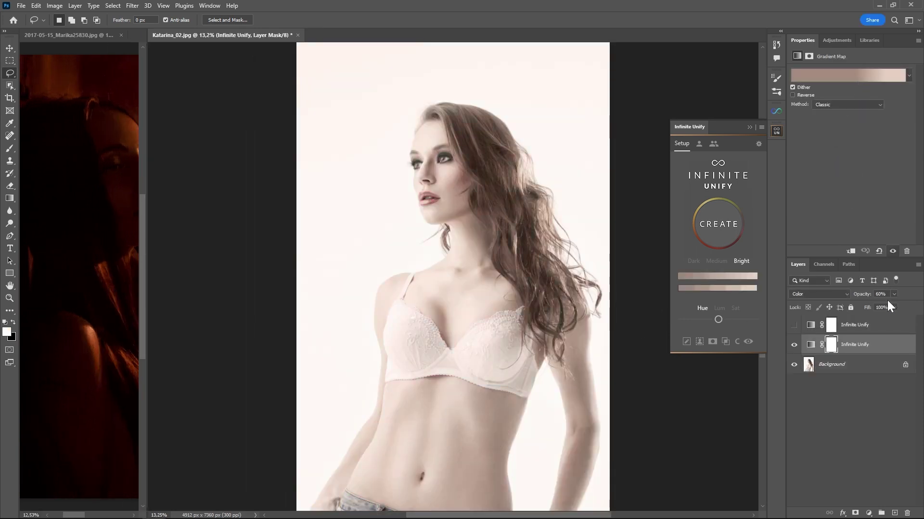
click(884, 344)
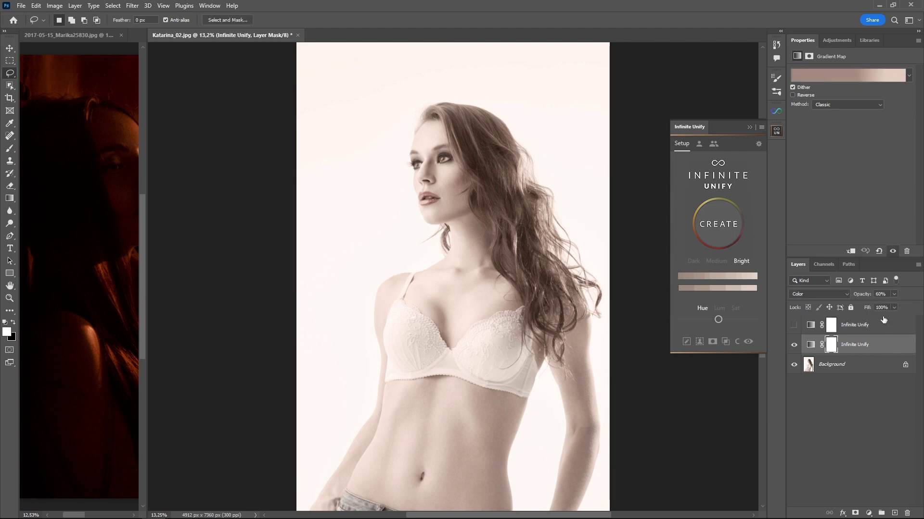
click(869, 77)
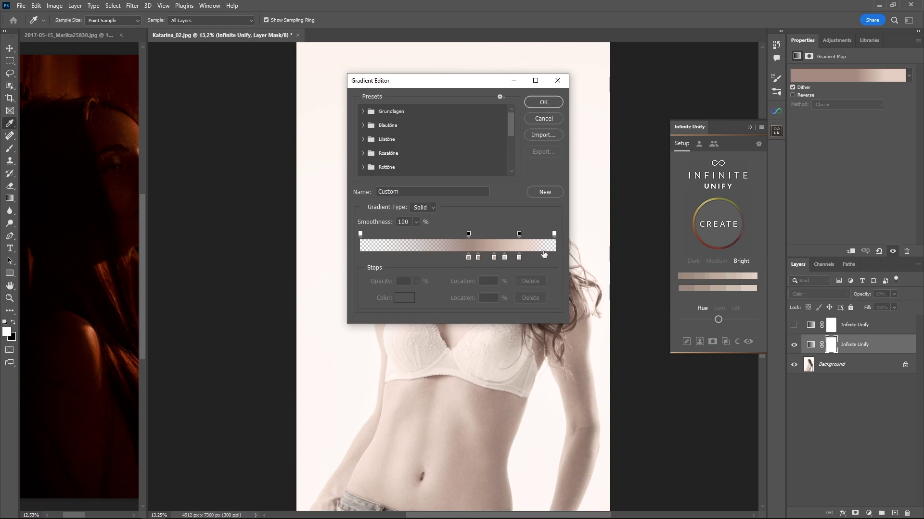
key(Return)
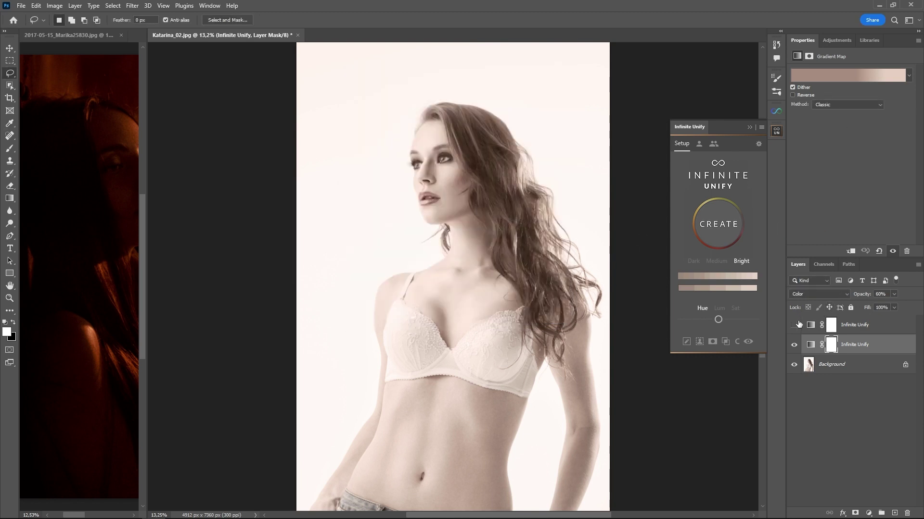
Step: Compare the Bright and Medium gradient layers one at a time against the original studio photo
click(794, 345)
click(794, 345)
click(794, 344)
click(890, 329)
click(794, 325)
click(793, 325)
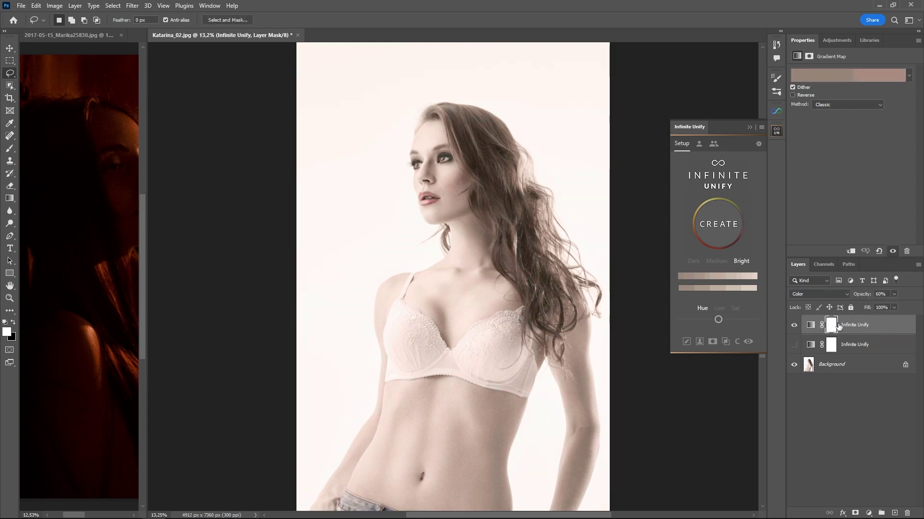
click(885, 349)
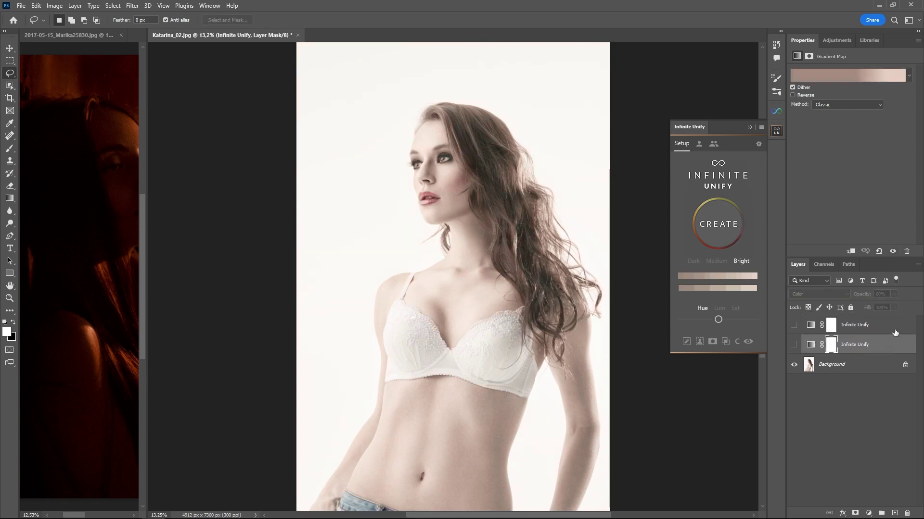
click(895, 333)
click(894, 344)
Step: Review the saturation and lightness filter settings behind the Bright and Dark brightness modes
click(715, 263)
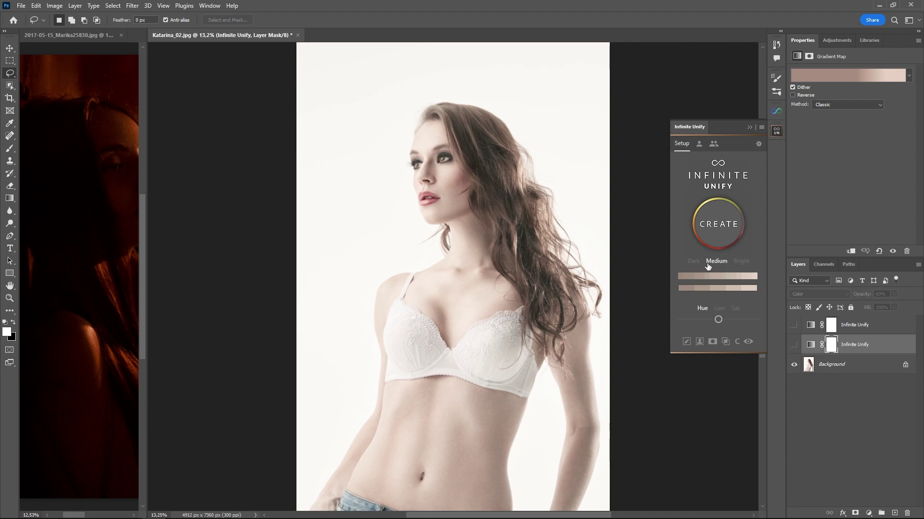
click(739, 262)
right_click(743, 264)
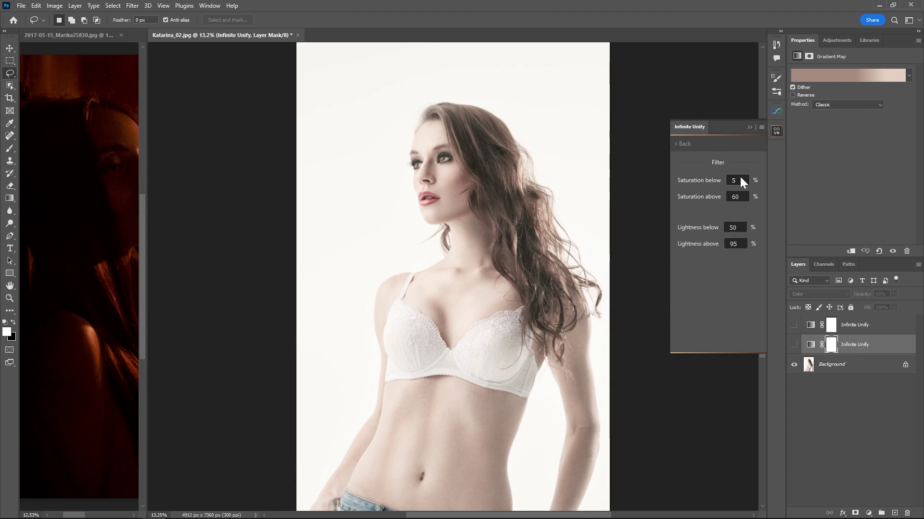
click(683, 143)
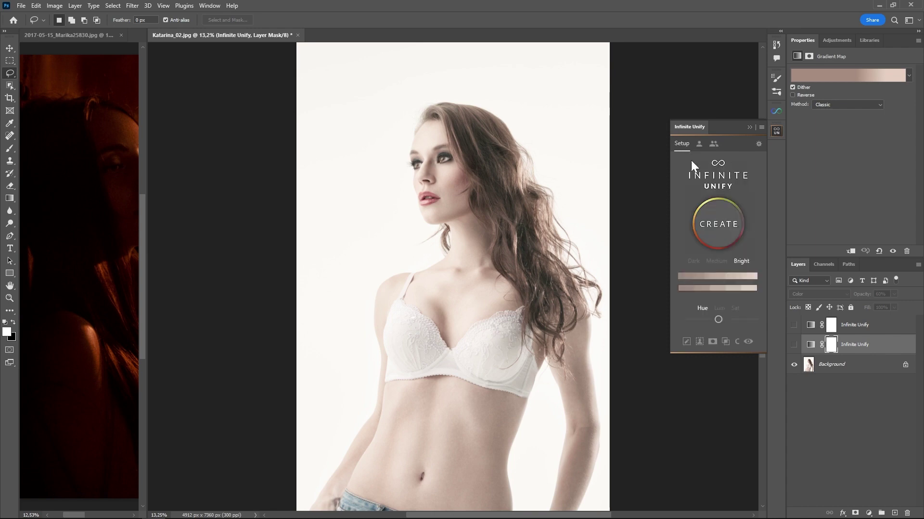
click(692, 262)
click(692, 263)
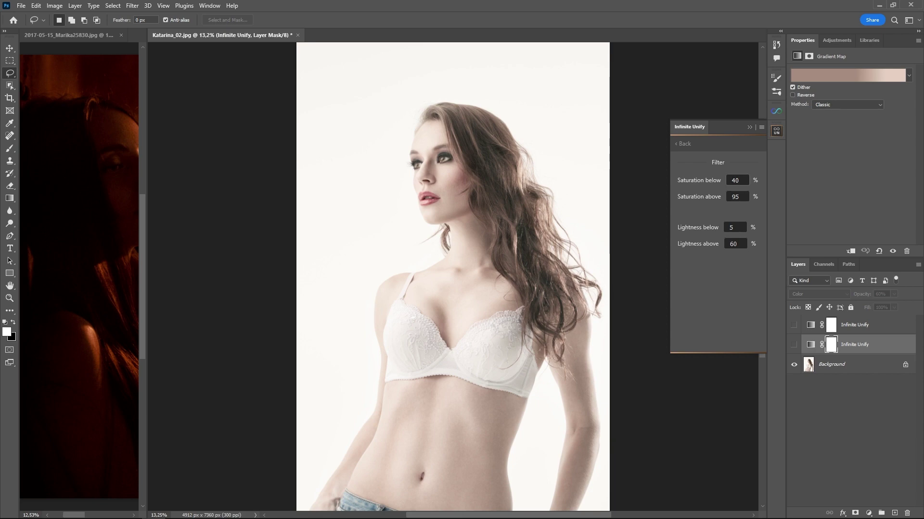
Step: Review the saturation and lightness filter settings behind the Medium brightness mode
click(736, 197)
click(688, 146)
click(719, 263)
click(685, 144)
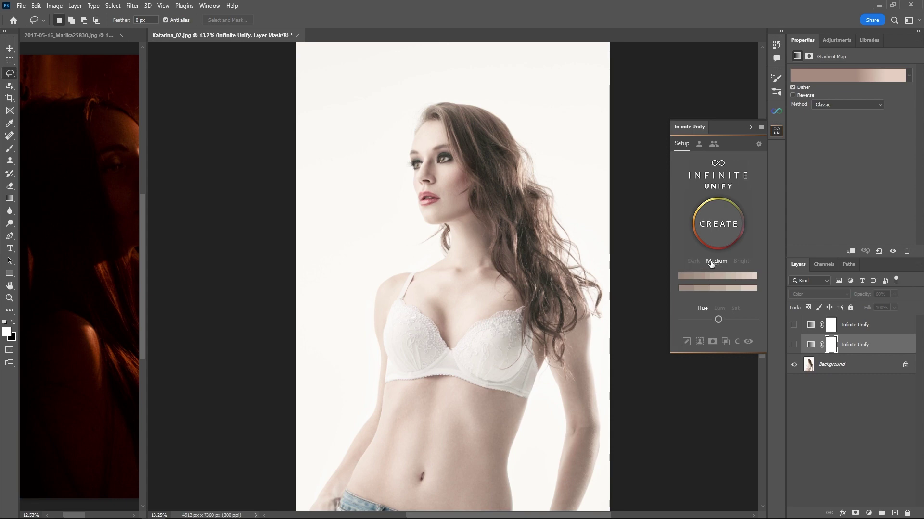
click(711, 262)
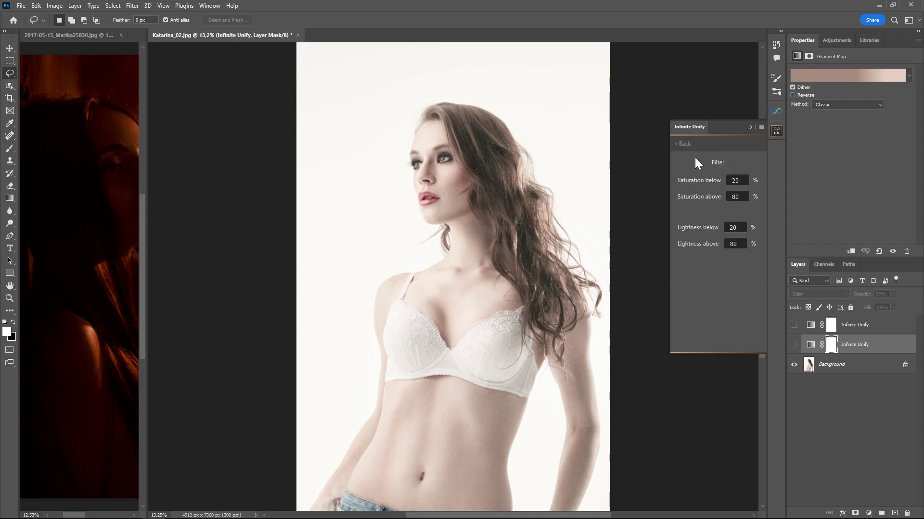
click(686, 145)
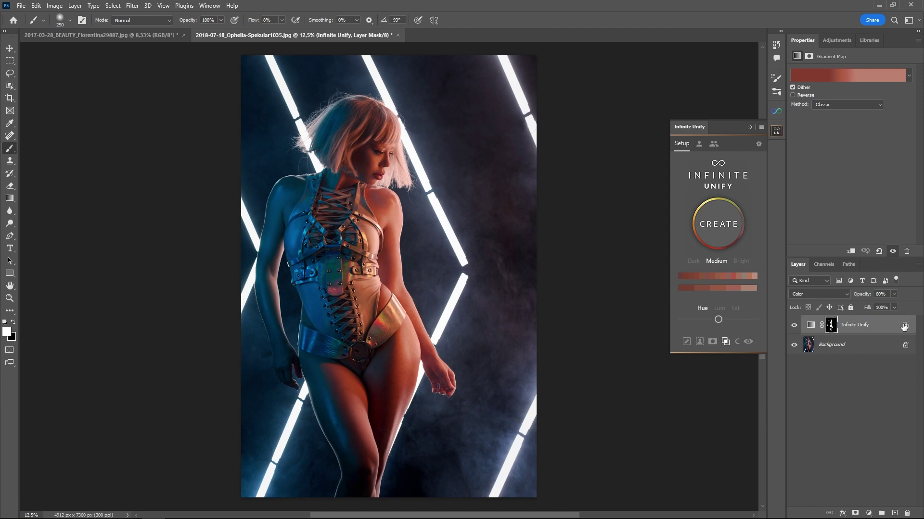
Step: Compare the neon-lit photo with its masked gradient layer hidden and shown
click(794, 327)
click(794, 327)
click(793, 327)
click(794, 327)
click(794, 327)
click(795, 328)
Step: Using the full-strength gradient preview on the warm-lit shoulder, refine the brighter color swatches of the gradient
click(749, 342)
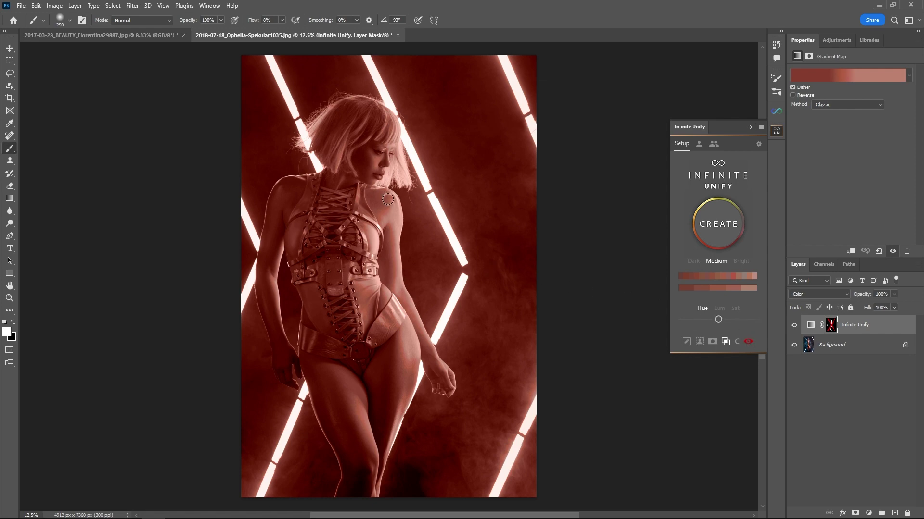
scroll(387, 198, up, 5)
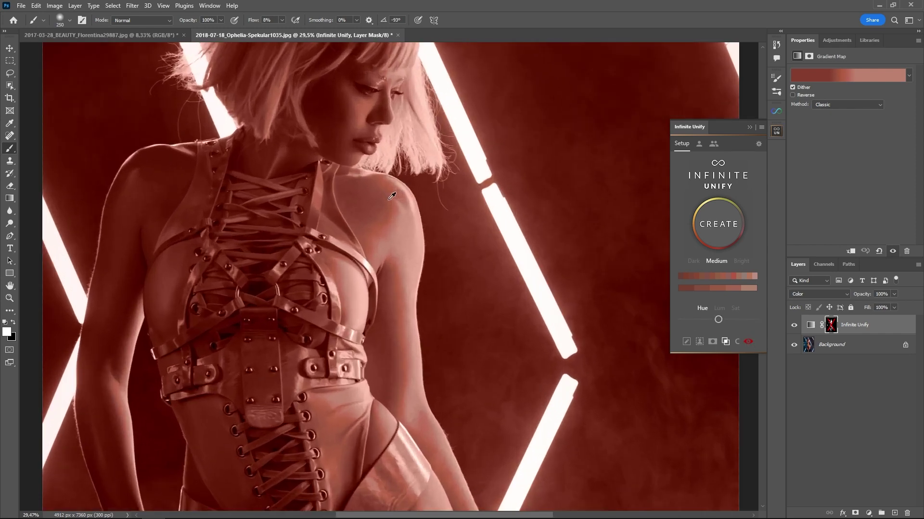
mouse_move(399, 206)
mouse_down()
mouse_move(374, 219)
mouse_move(413, 193)
mouse_up()
mouse_move(732, 279)
click(748, 276)
mouse_move(725, 280)
click(748, 342)
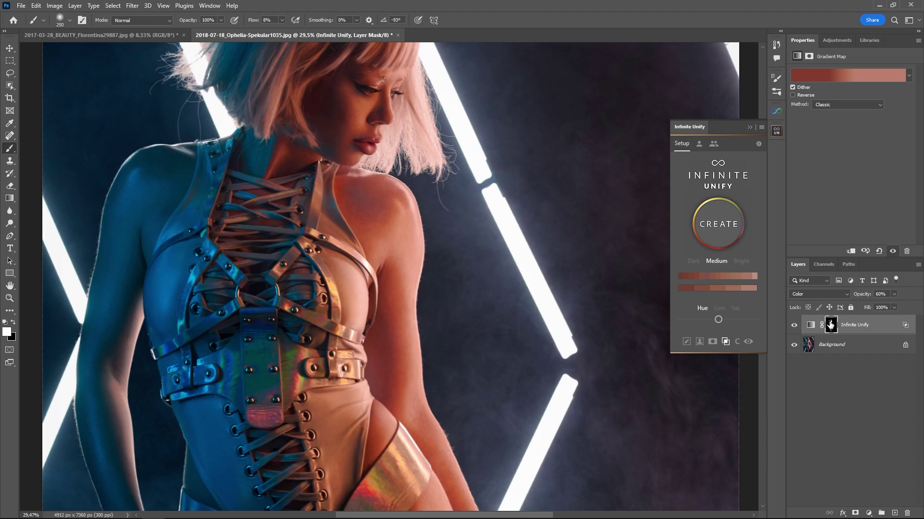
Step: Paint white on the gradient layer's mask over the warm-lit shoulder and upper arm, adjusting the brush size as needed
key(bracketright)
key(bracketleft)
key(bracketleft)
mouse_move(351, 185)
mouse_down()
mouse_move(361, 200)
mouse_move(392, 201)
mouse_up()
key(bracketright)
mouse_move(404, 234)
mouse_down()
mouse_move(392, 236)
mouse_move(362, 204)
mouse_move(380, 257)
mouse_move(381, 229)
mouse_move(342, 194)
mouse_move(340, 172)
mouse_move(368, 244)
mouse_move(393, 207)
mouse_up()
key(bracketleft)
key(bracketleft)
key(bracketright)
Step: Compare the painted shoulder and arm with the gradient layer hidden and shown
click(794, 326)
click(794, 326)
click(794, 327)
click(793, 327)
click(792, 328)
click(793, 327)
click(792, 327)
click(793, 327)
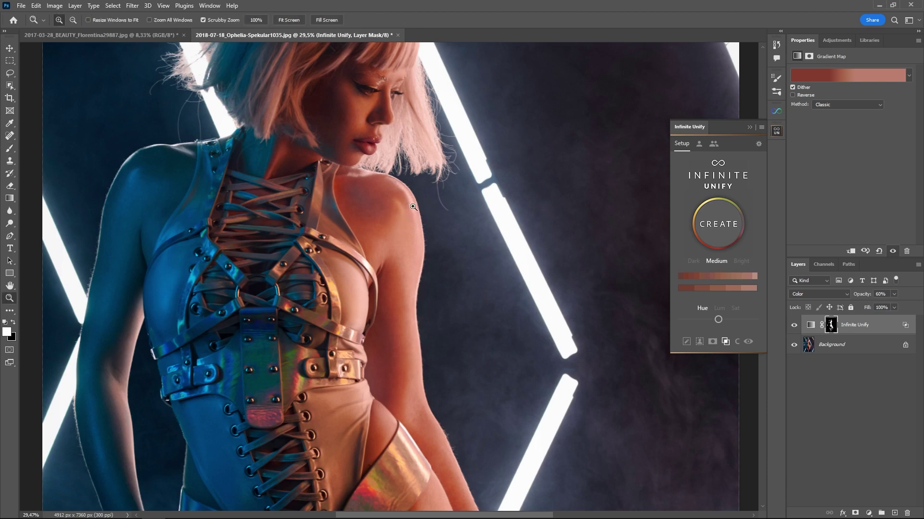
Step: Enlarge the brush to 500 px and check the whole figure with the gradient layer hidden and shown
scroll(408, 216, down, 4)
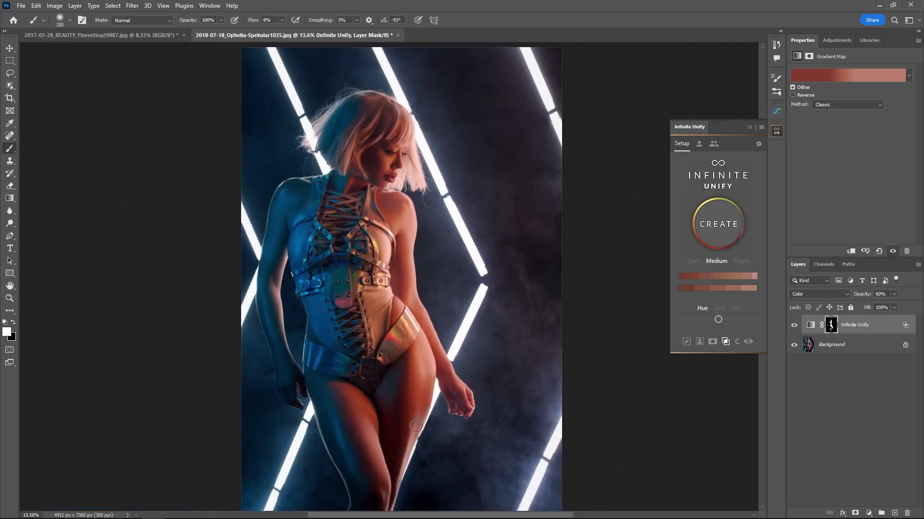
key(bracketright)
key(bracketright)
key(bracketright)
key(bracketright)
click(794, 326)
click(794, 326)
Step: Compare the masked 60% opacity gradient with its unmasked full-strength preview
click(748, 342)
click(749, 342)
click(749, 343)
click(749, 342)
click(749, 342)
click(748, 343)
click(748, 343)
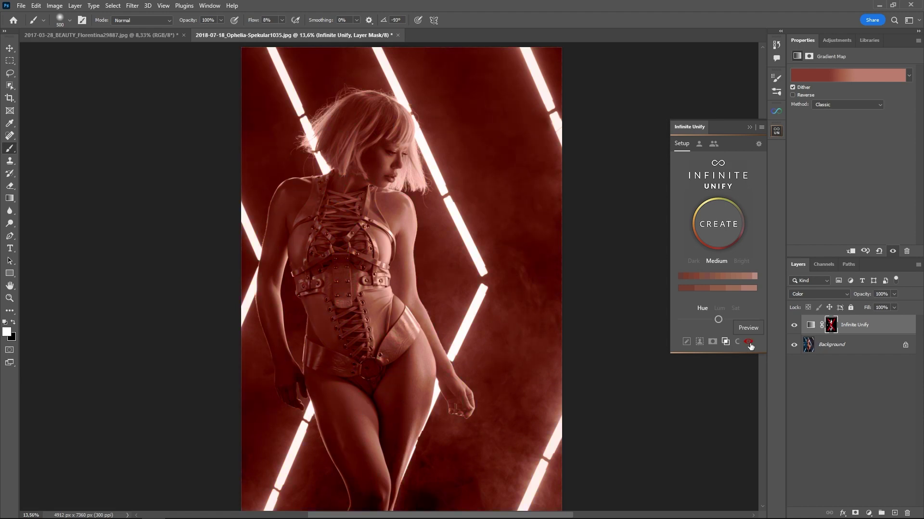
click(748, 343)
click(749, 342)
click(748, 342)
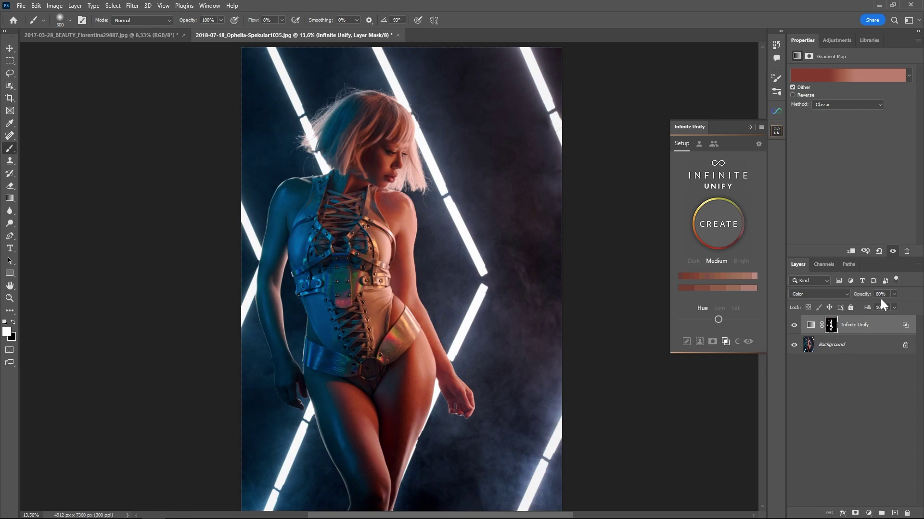
Step: Inspect the layer mask commands and the Blend If settings of the gradient layer without changing anything
right_click(832, 326)
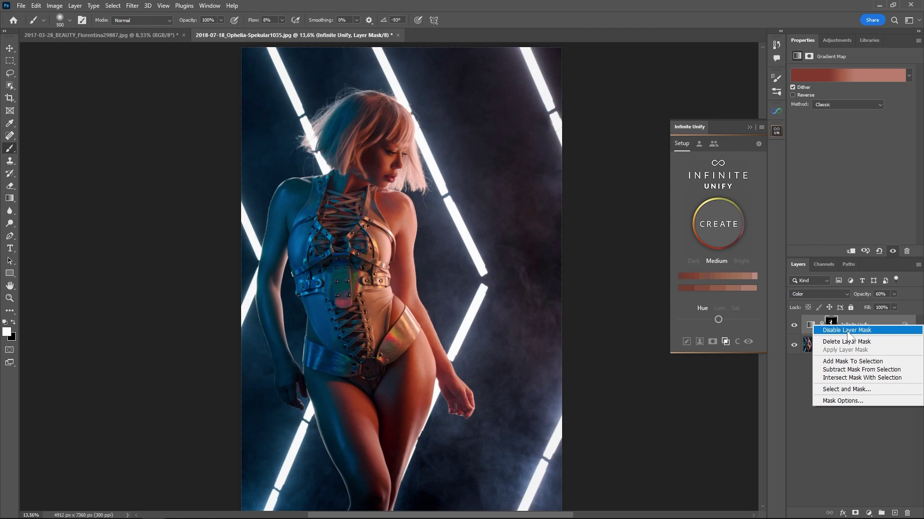
click(850, 463)
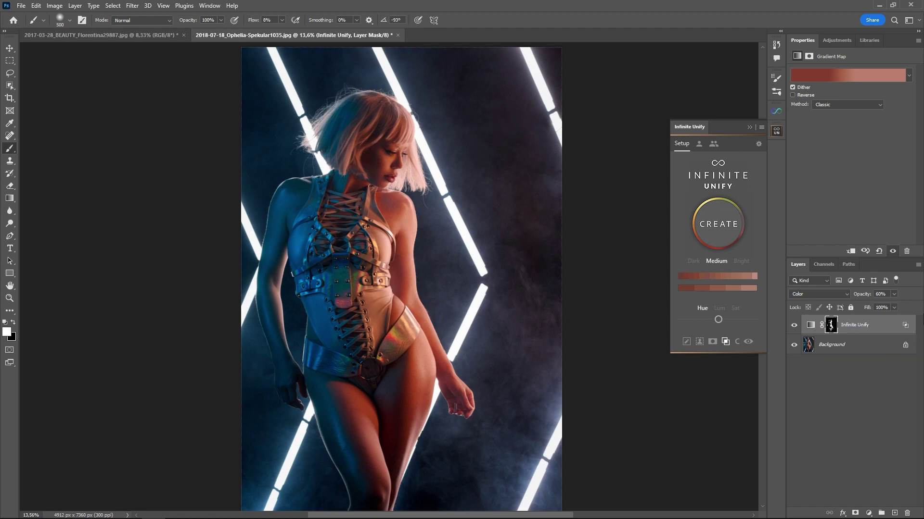
double_click(906, 326)
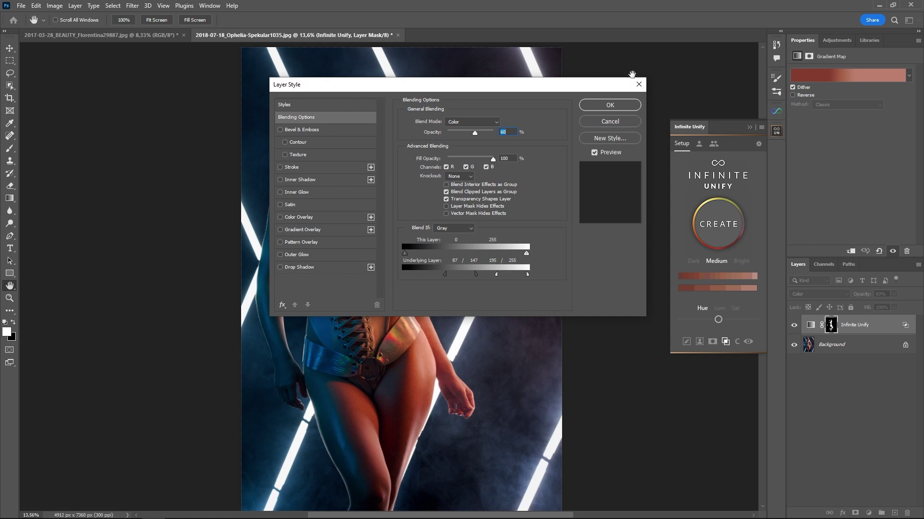
click(626, 119)
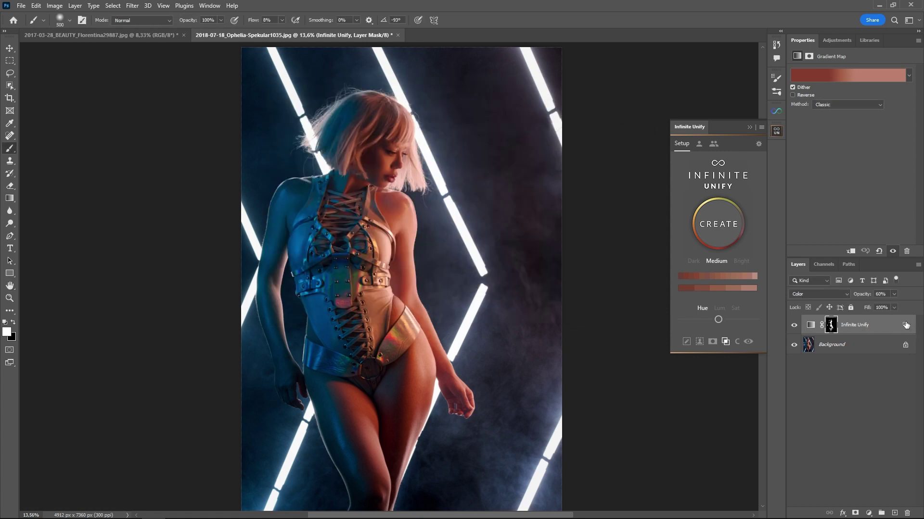
Step: Switch the full-strength preview on and off again, ending with it enabled
click(747, 342)
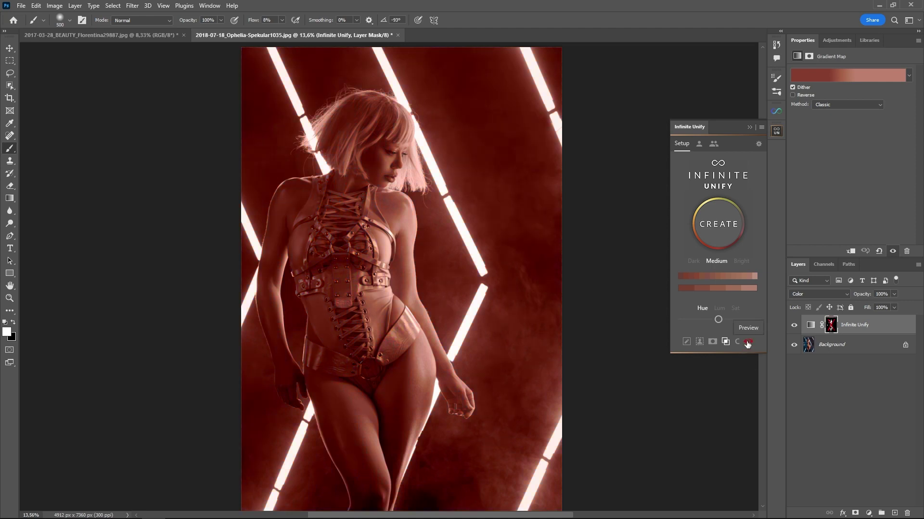
click(747, 342)
click(747, 342)
click(751, 342)
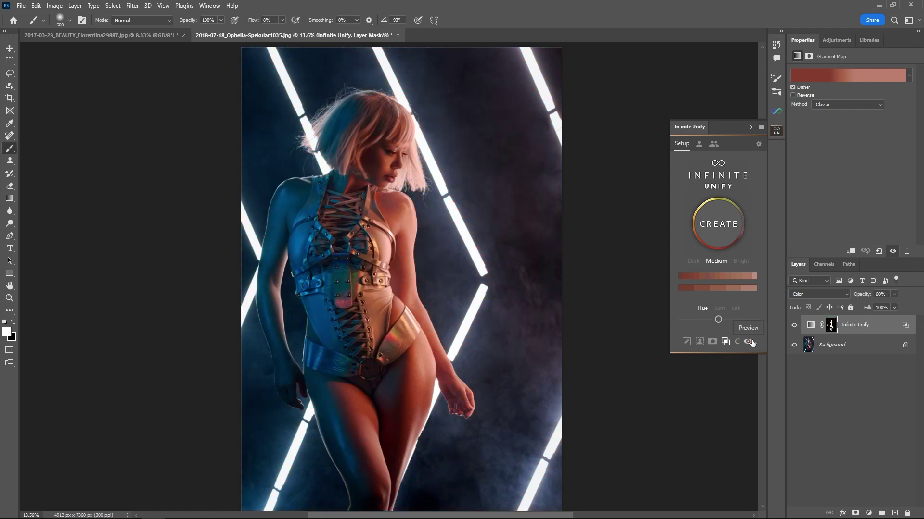
click(751, 342)
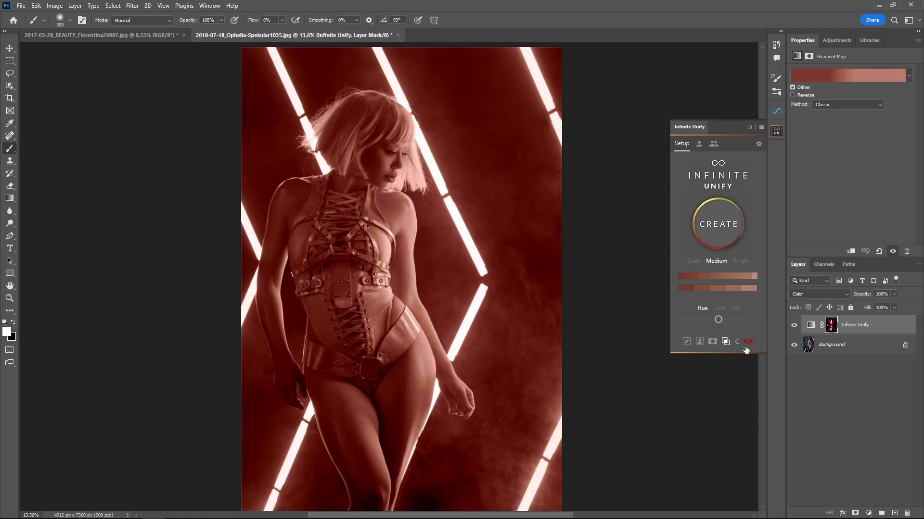
Step: With the full-strength preview active, compare the original photo and the gradient by hiding and showing the gradient layer
click(794, 327)
click(794, 327)
click(795, 327)
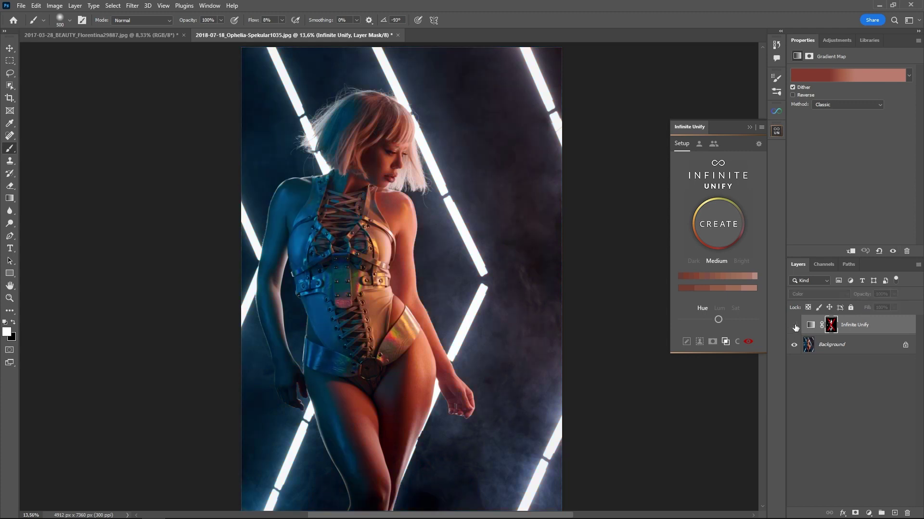
click(795, 327)
click(795, 327)
click(794, 327)
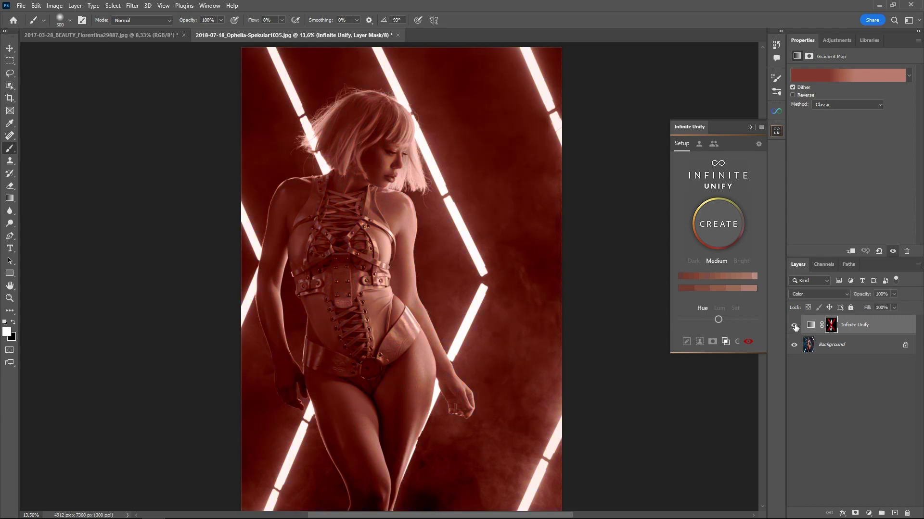
click(794, 327)
click(795, 327)
click(795, 328)
click(795, 327)
click(795, 327)
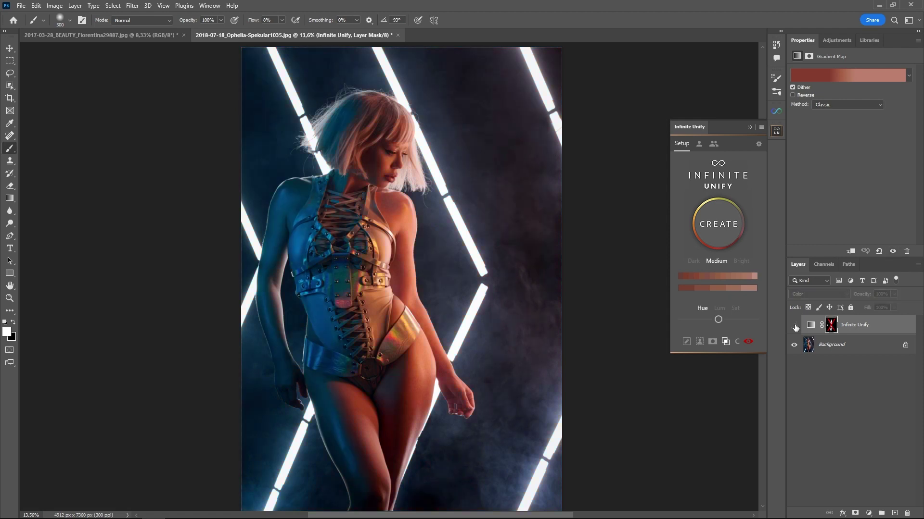
click(795, 327)
click(795, 327)
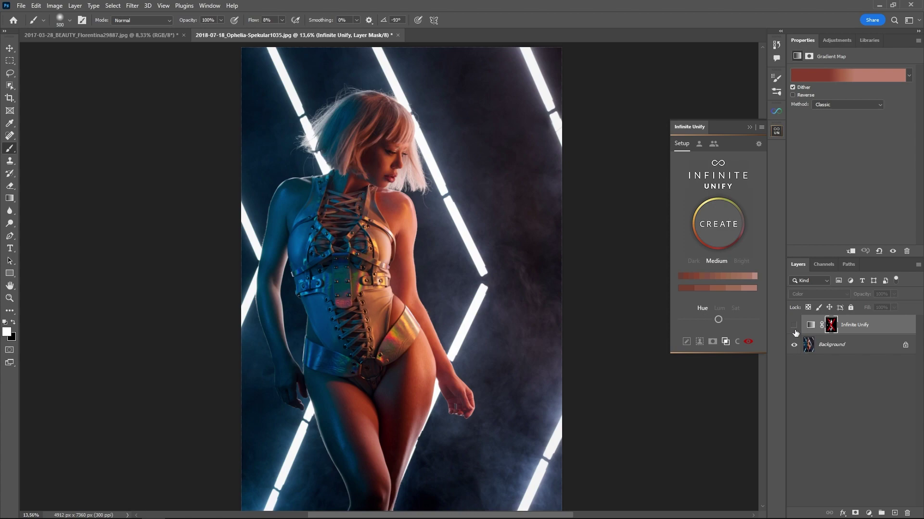